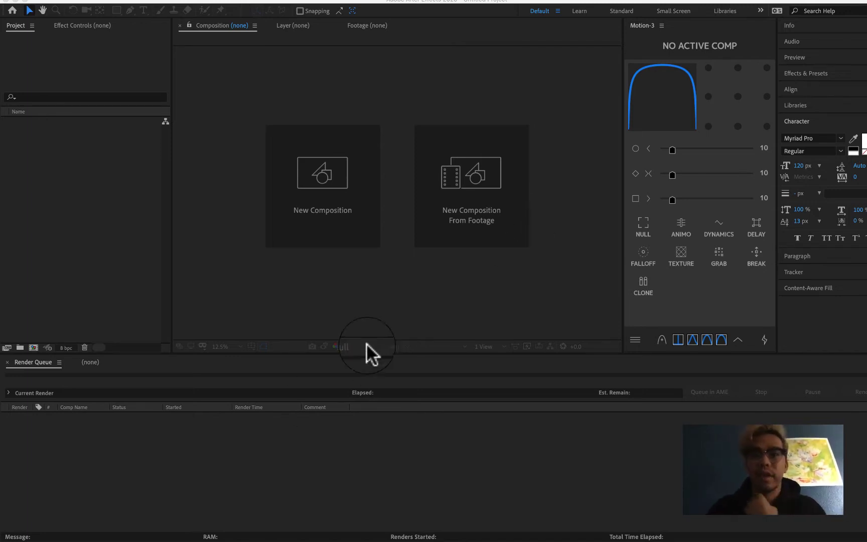
pyautogui.click(529, 459)
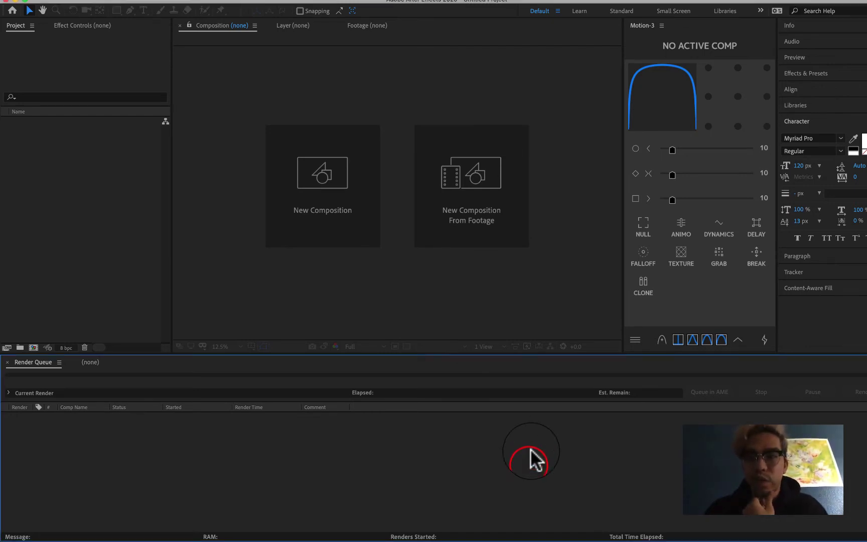
pyautogui.click(549, 295)
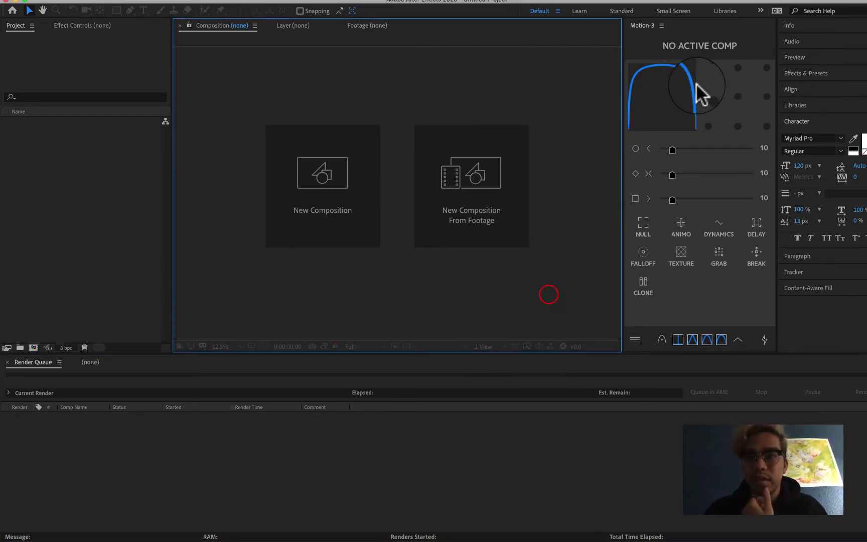
pyautogui.click(697, 23)
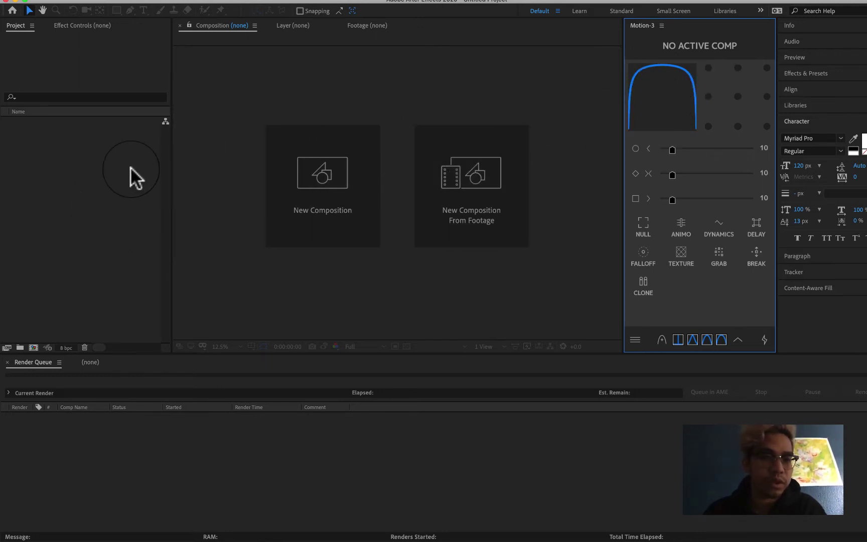
pyautogui.click(89, 155)
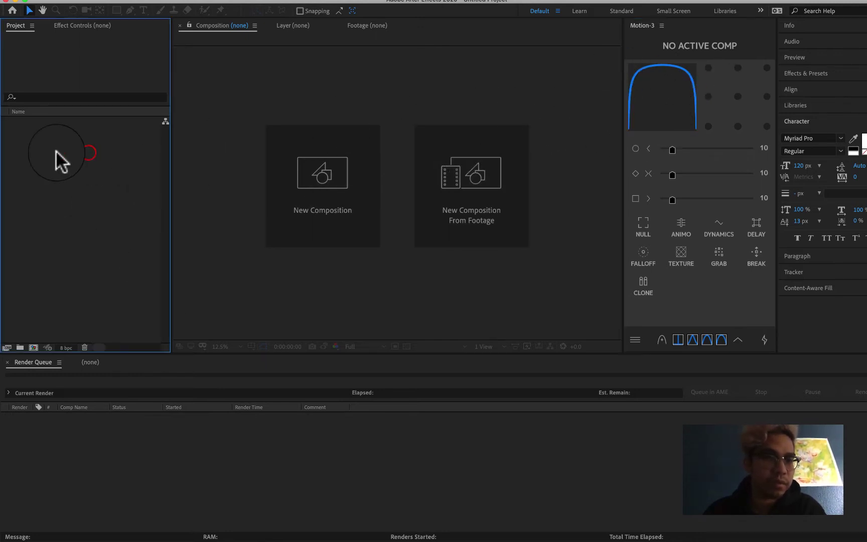
pyautogui.click(33, 347)
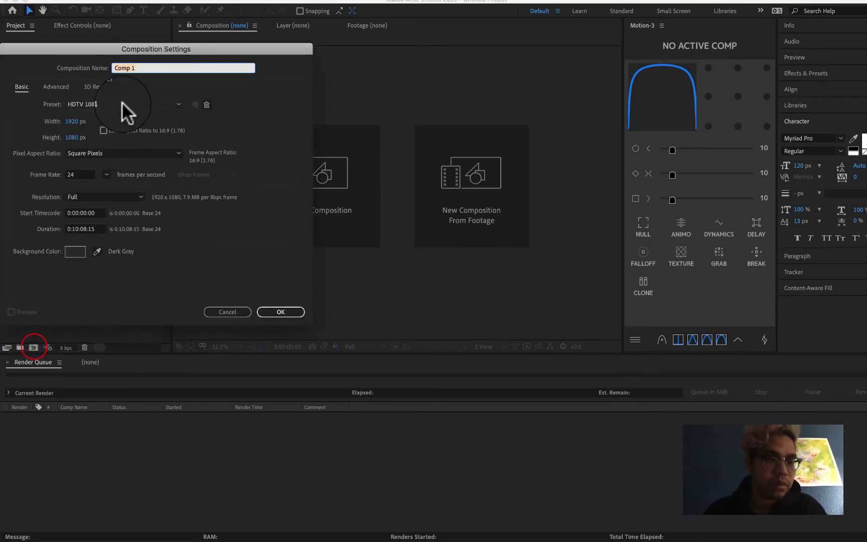
pyautogui.click(139, 67)
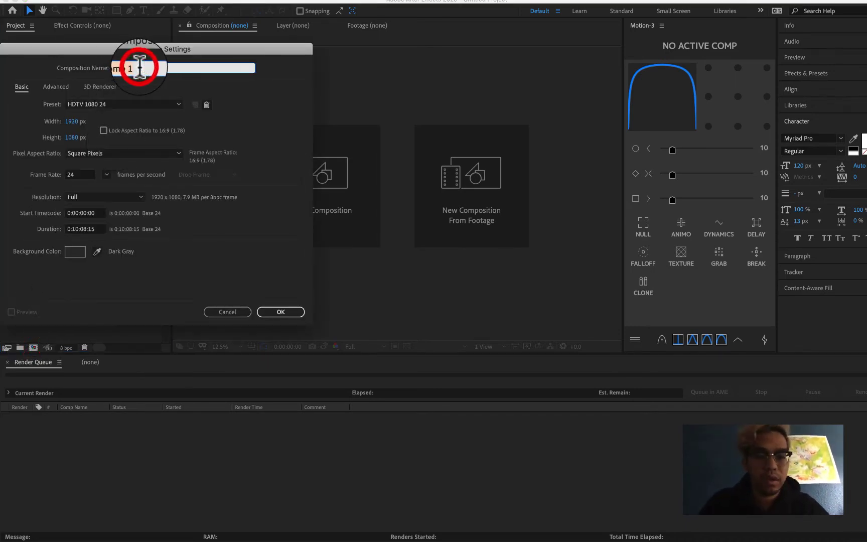
pyautogui.click(237, 311)
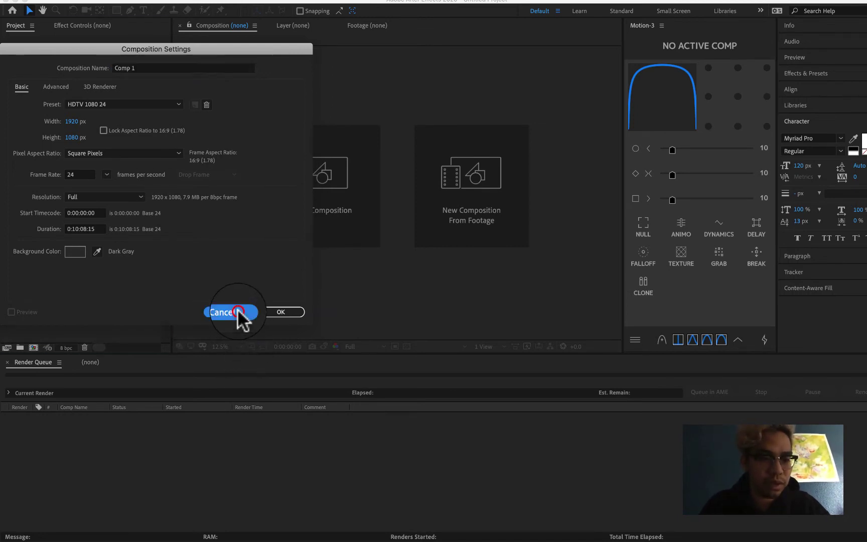
# Create a new composition named "test" with the HDTV 1080 24 preset.
pyautogui.click(32, 346)
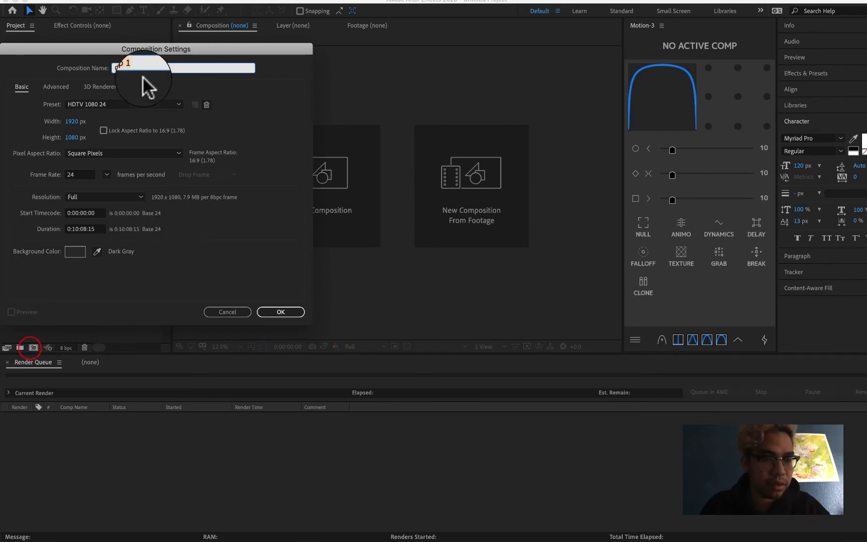
pyautogui.write('test')
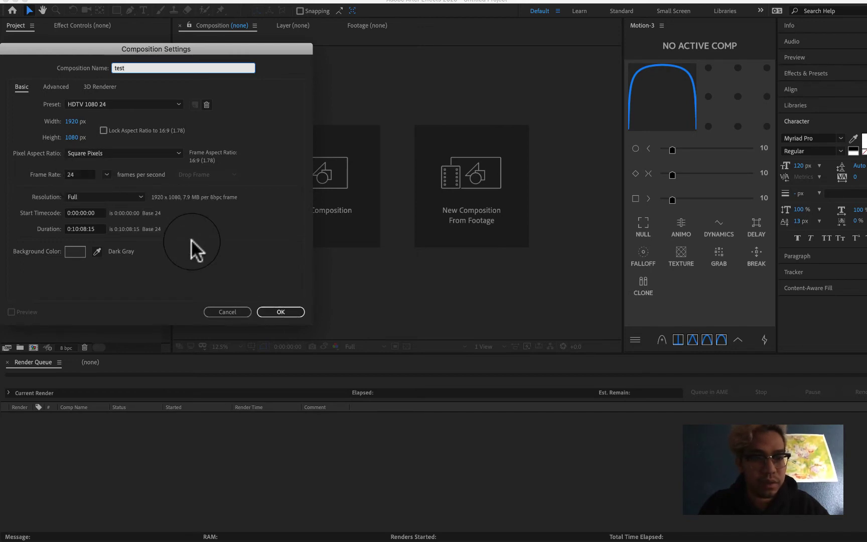
pyautogui.click(277, 311)
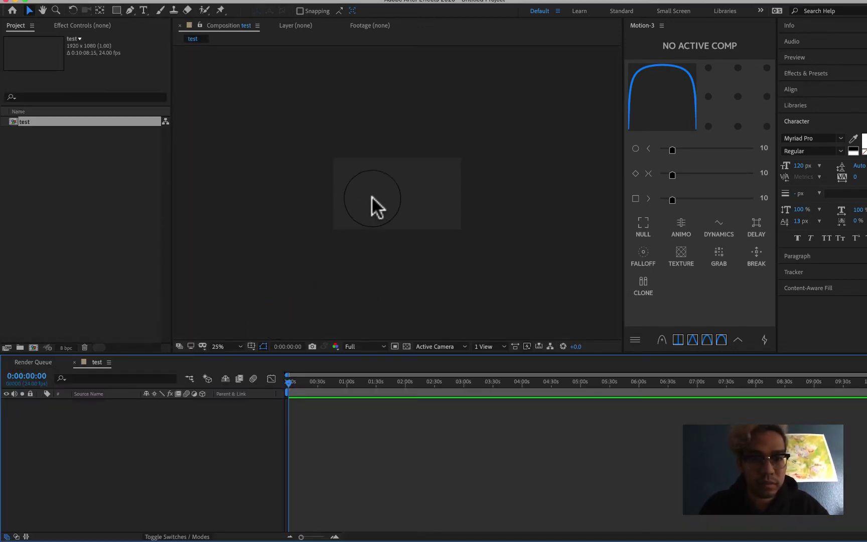
# Draw a circle with a red DA0F0F fill in the left half of the composition using the Ellipse tool.
pyautogui.scroll(4, 376, 189)
pyautogui.scroll(-1, 376, 189)
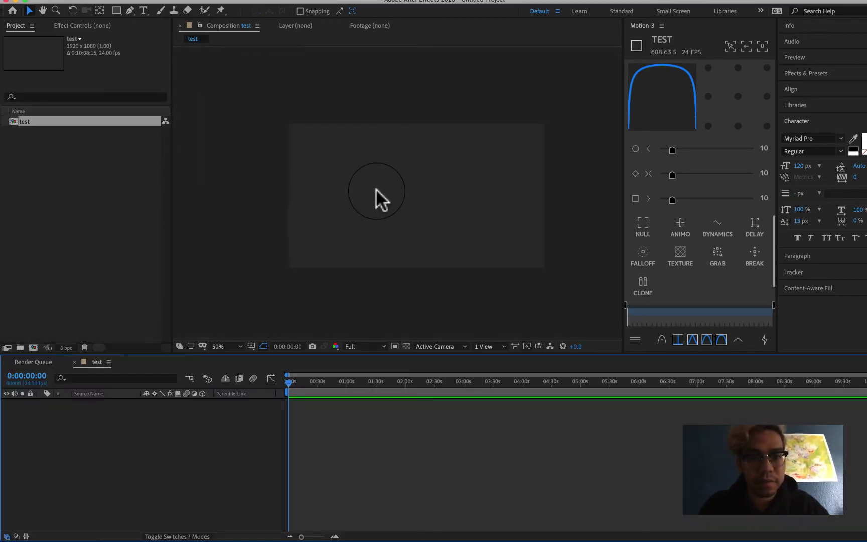
pyautogui.click(437, 431)
pyautogui.moveTo(117, 10); pyautogui.dragTo(140, 33)
pyautogui.click(301, 11)
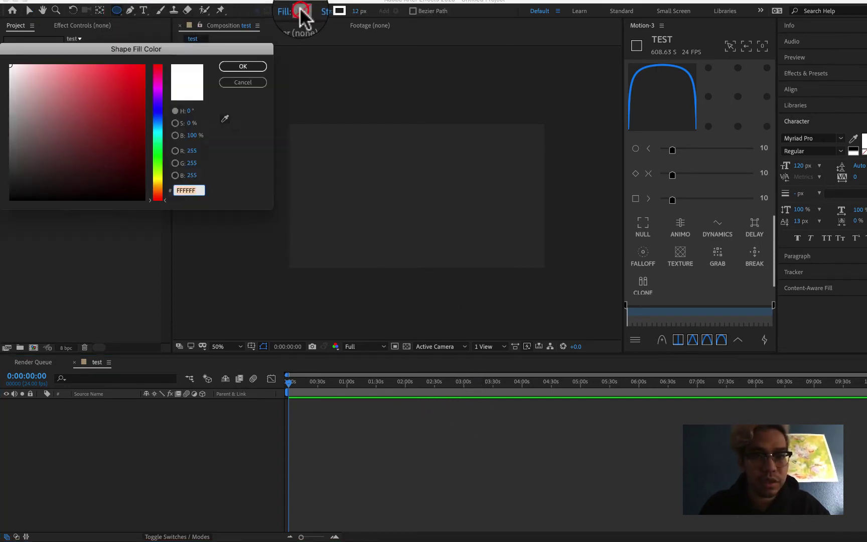
pyautogui.moveTo(104, 116); pyautogui.dragTo(136, 85)
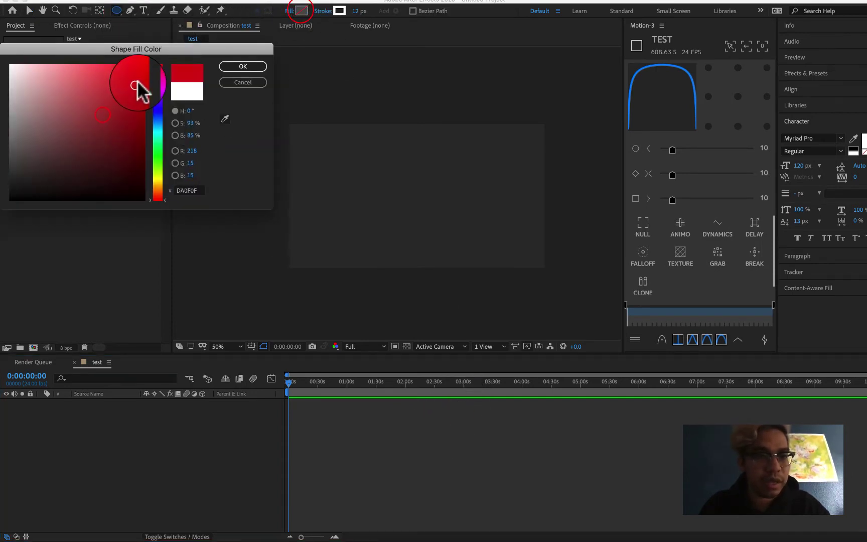
pyautogui.click(235, 65)
pyautogui.moveTo(303, 156); pyautogui.dragTo(384, 239)
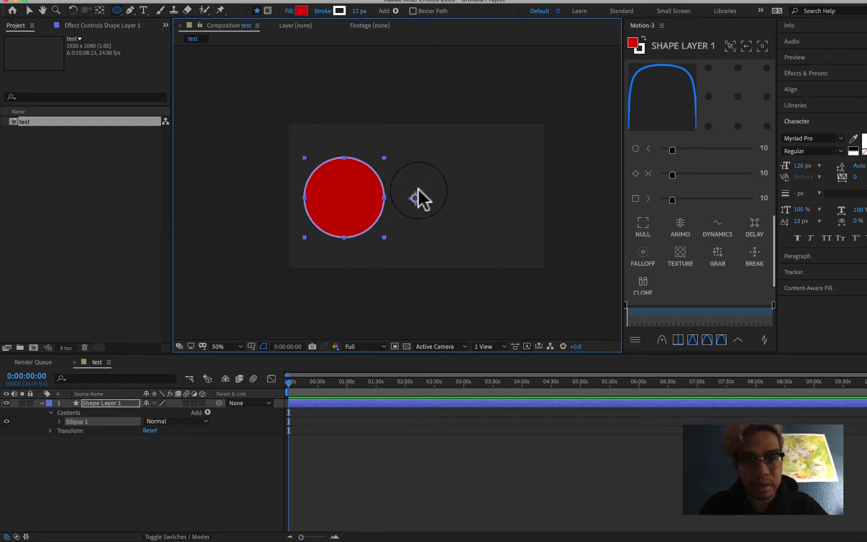
# Try to move the circle layer's anchor point freehand to the circle's centre with the Pan Behind tool, and undo the move.
pyautogui.press('a')
pyautogui.press('v')
pyautogui.press('a')
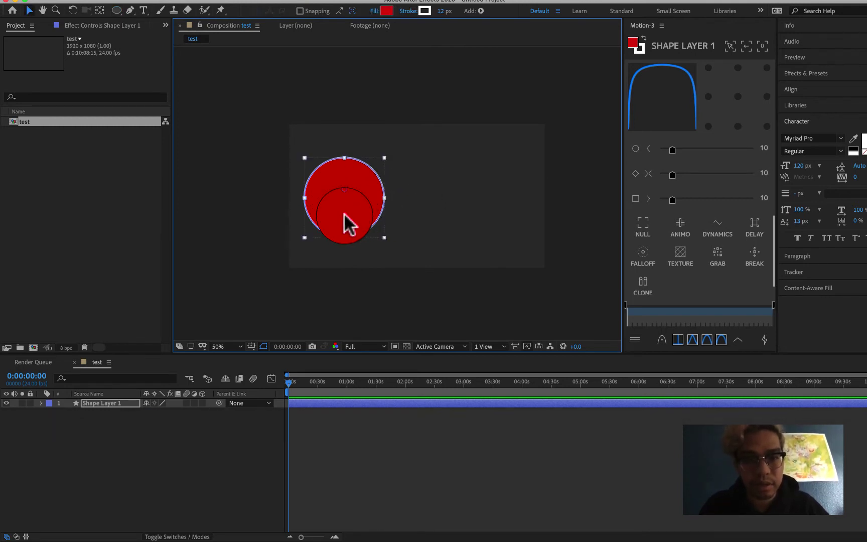
pyautogui.click(104, 399)
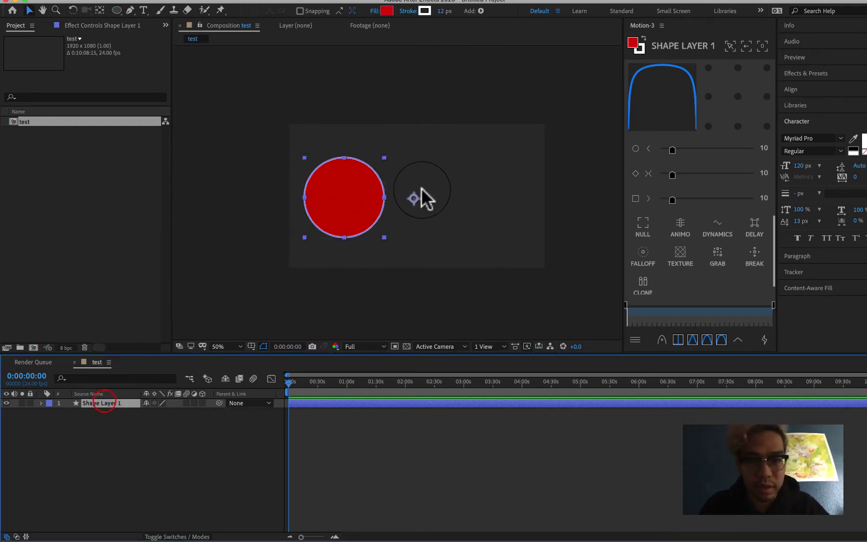
pyautogui.moveTo(336, 192); pyautogui.dragTo(341, 194)
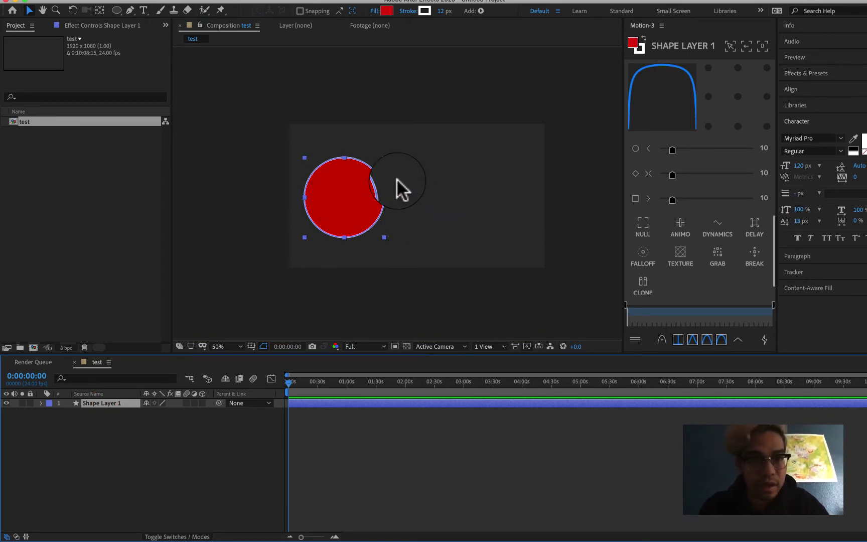
pyautogui.click(99, 10)
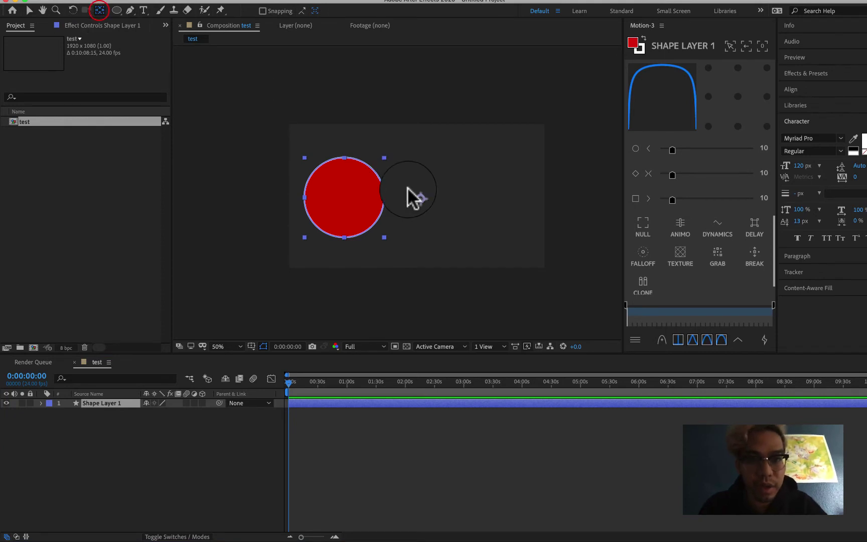
pyautogui.moveTo(417, 196); pyautogui.dragTo(344, 195)
pyautogui.press('super+z')
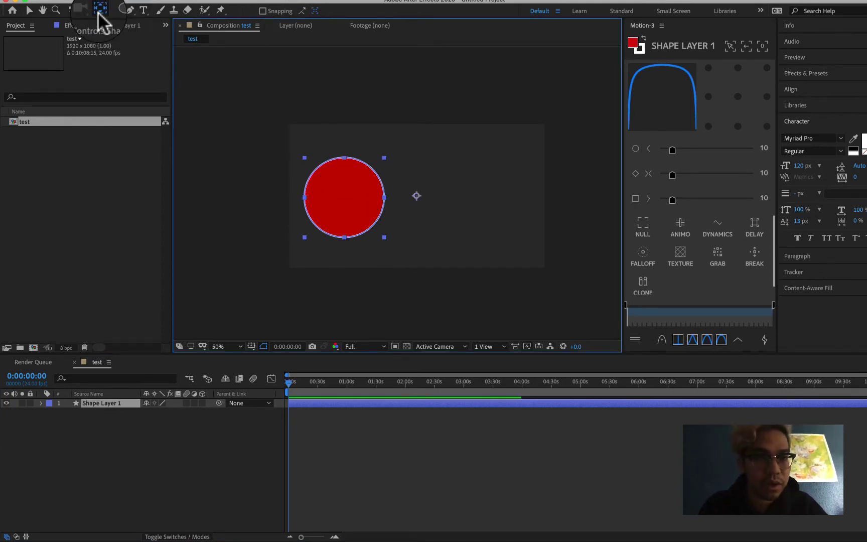
# Try to centre the circle's anchor point automatically with the Pan Behind tool, and undo it.
pyautogui.doubleClick(99, 13)
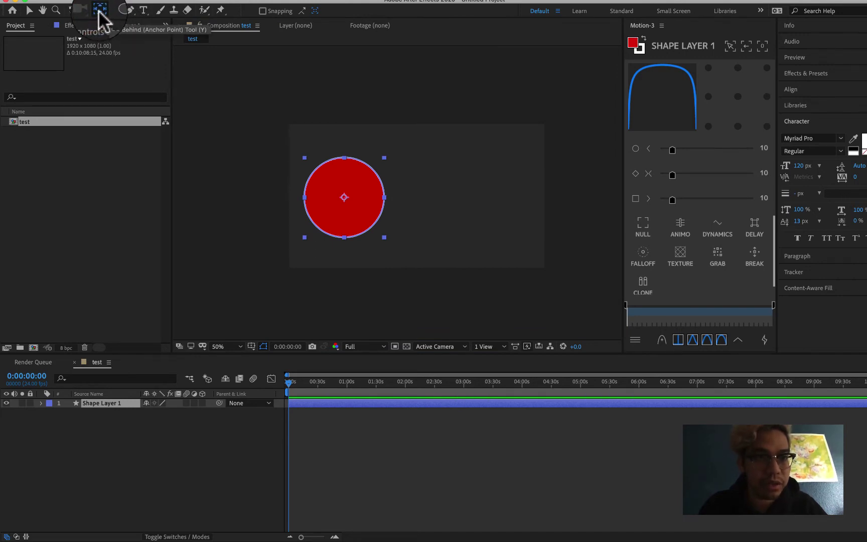
pyautogui.click(176, 63)
pyautogui.press('super+z')
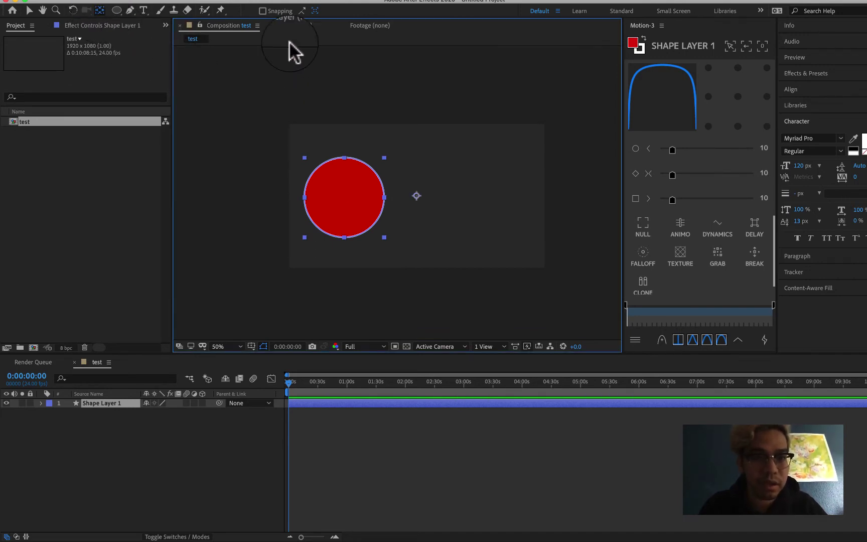
# Enable snapping, try to snap the anchor point onto the circle's centre, and undo the anchor move.
pyautogui.click(262, 10)
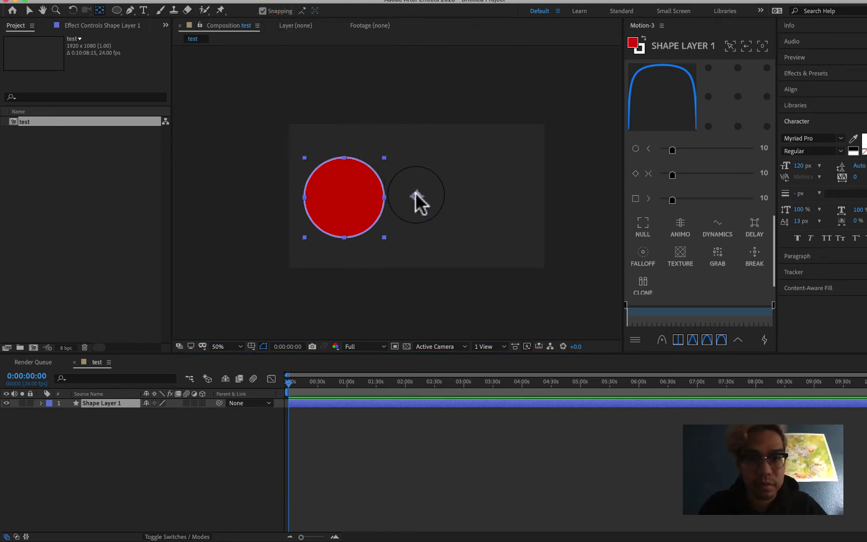
pyautogui.moveTo(416, 192); pyautogui.dragTo(345, 192)
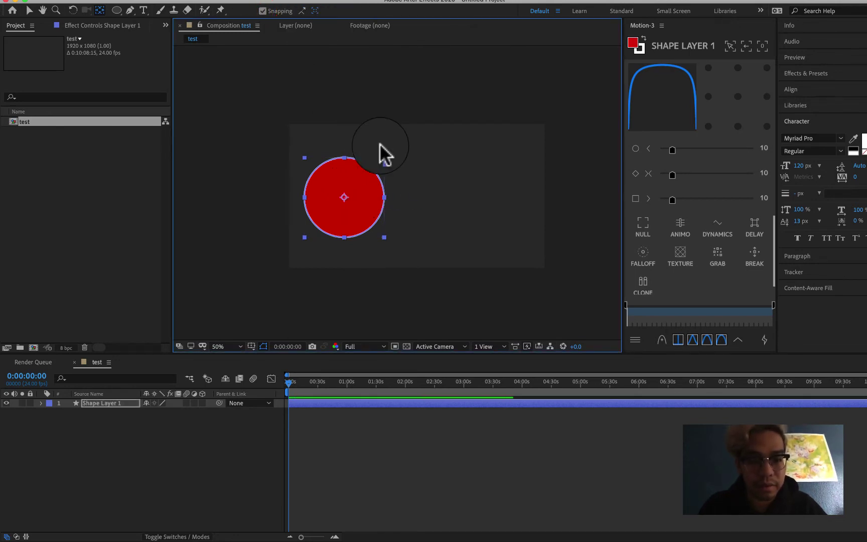
pyautogui.press('super+z')
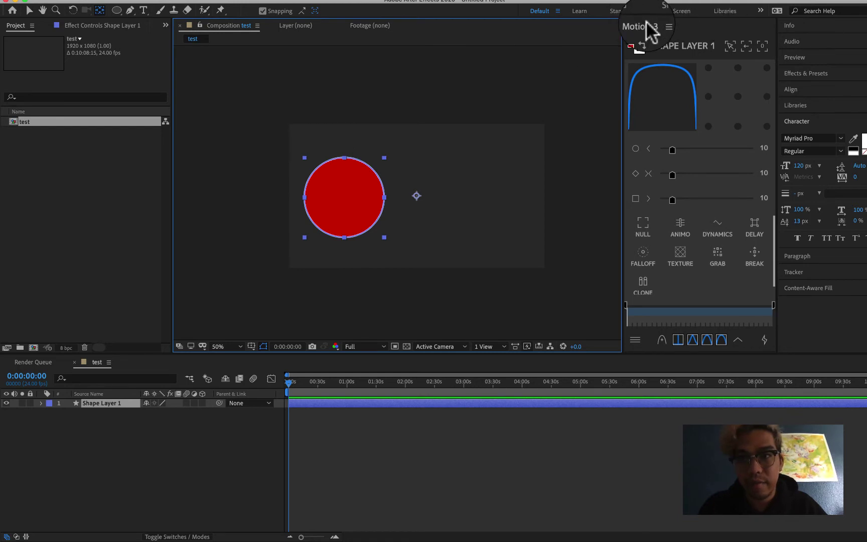
# Centre the circle's anchor point with Motion 3's anchor grid and move the circle right and slightly up with the Selection tool.
pyautogui.click(737, 96)
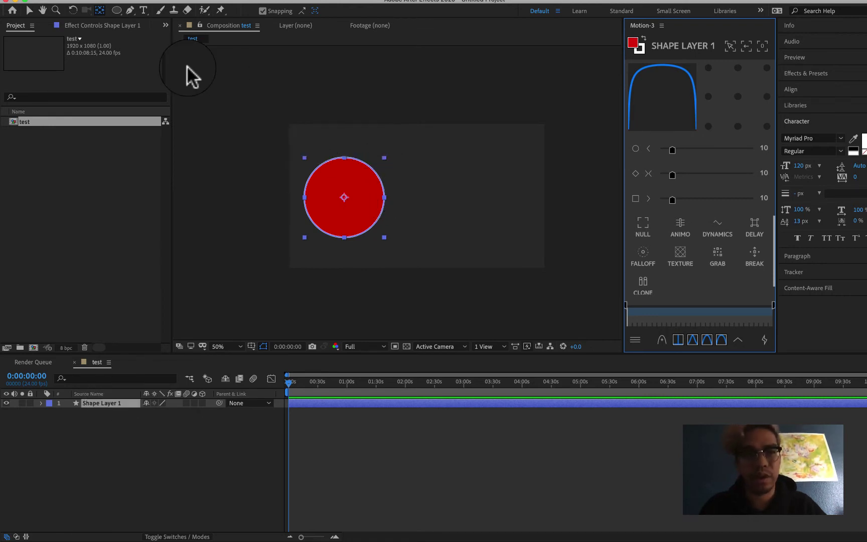
pyautogui.click(27, 9)
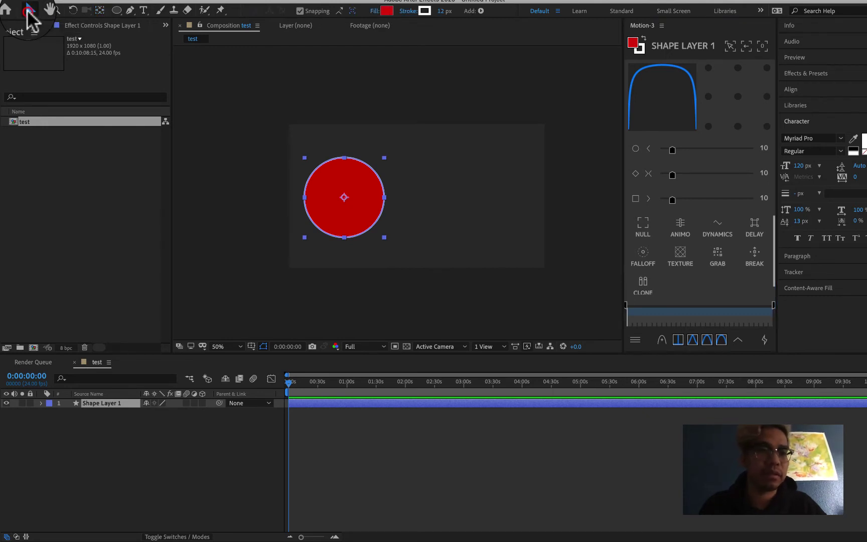
pyautogui.click(225, 110)
pyautogui.moveTo(347, 174)
pyautogui.mouseDown()
pyautogui.moveTo(363, 180)
pyautogui.moveTo(385, 163)
pyautogui.mouseUp()
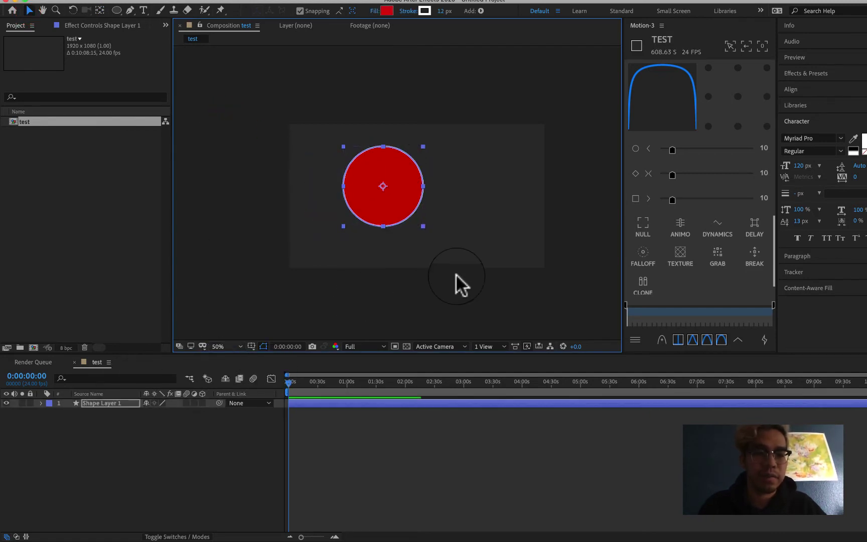
# Move the circle to the upper-left area of the composition and scale it proportionally to less than half its size.
pyautogui.click(120, 403)
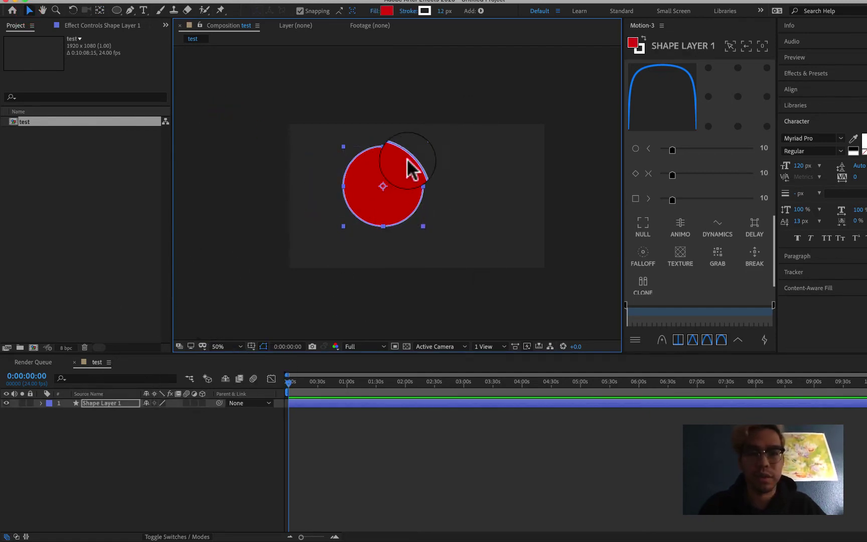
pyautogui.click(470, 87)
pyautogui.click(404, 174)
pyautogui.moveTo(420, 171); pyautogui.dragTo(350, 170)
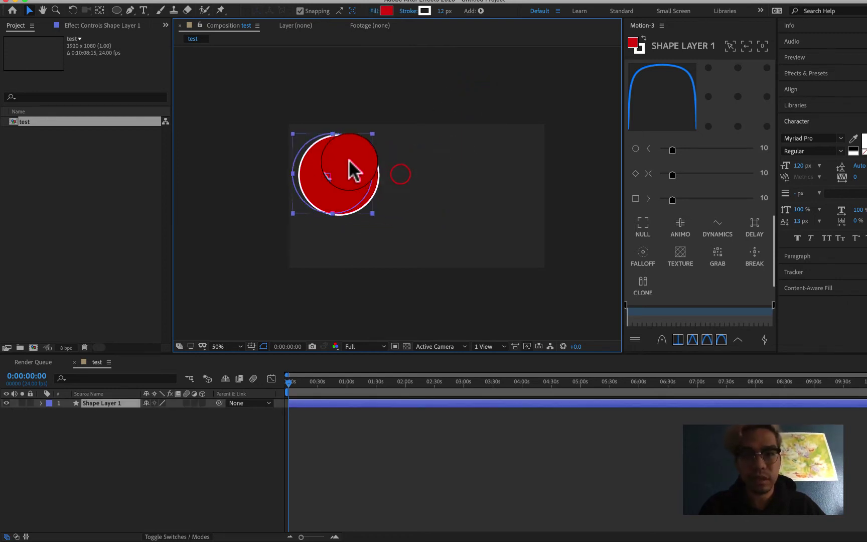
pyautogui.moveTo(371, 216); pyautogui.dragTo(350, 195)
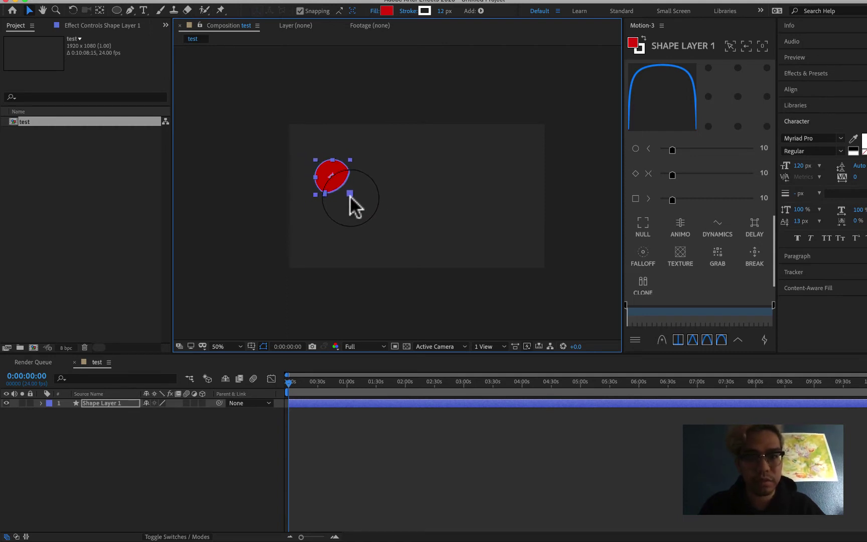
# Examine the composition by zooming in and out and panning around the circle, and fit the whole frame in the viewer.
pyautogui.scroll(4, 360, 185)
pyautogui.scroll(-2, 360, 185)
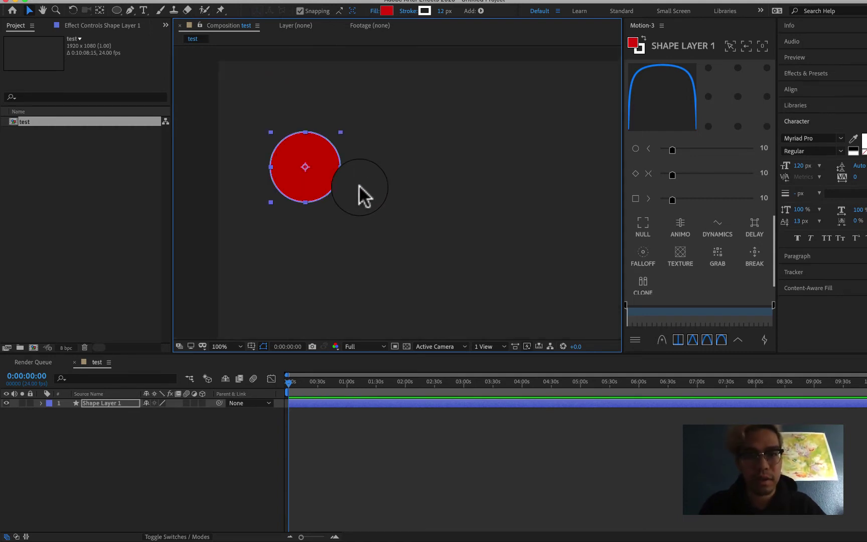
pyautogui.scroll(-2, 403, 205)
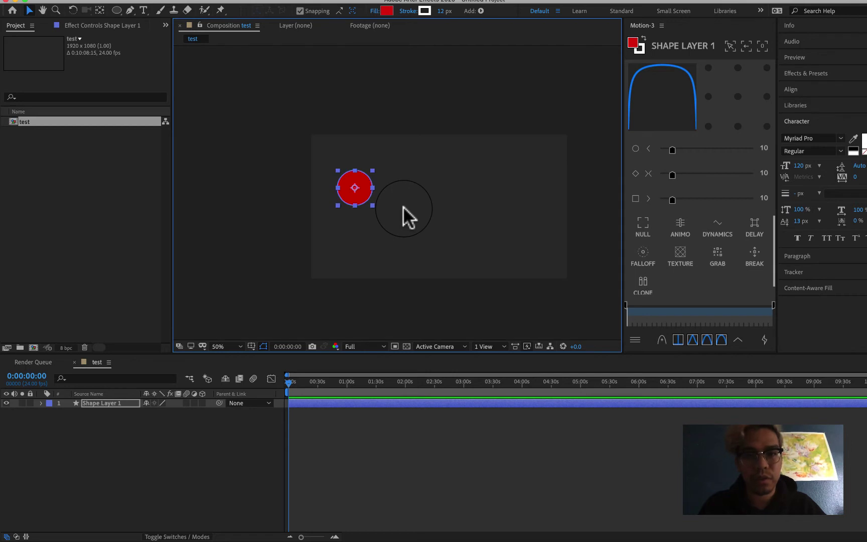
pyautogui.scroll(2, 403, 205)
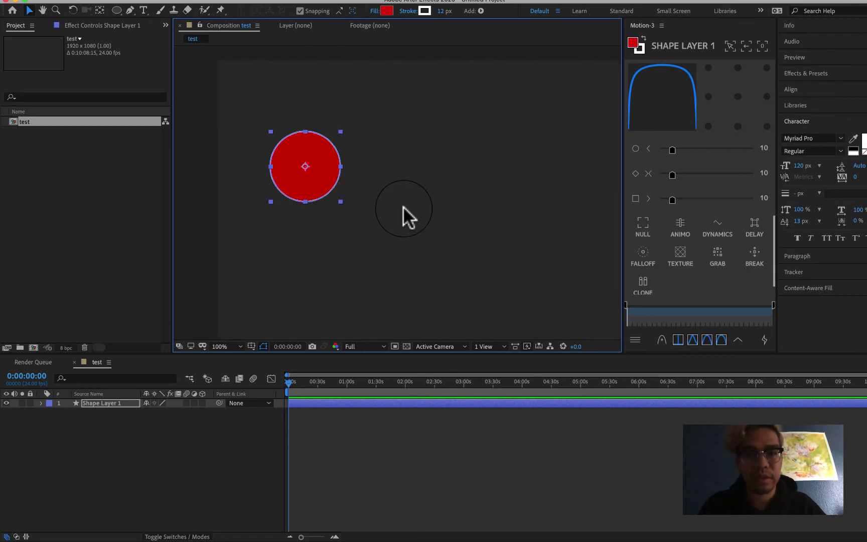
pyautogui.press('space')
pyautogui.moveTo(459, 199); pyautogui.dragTo(395, 182)
pyautogui.scroll(-2, 396, 183)
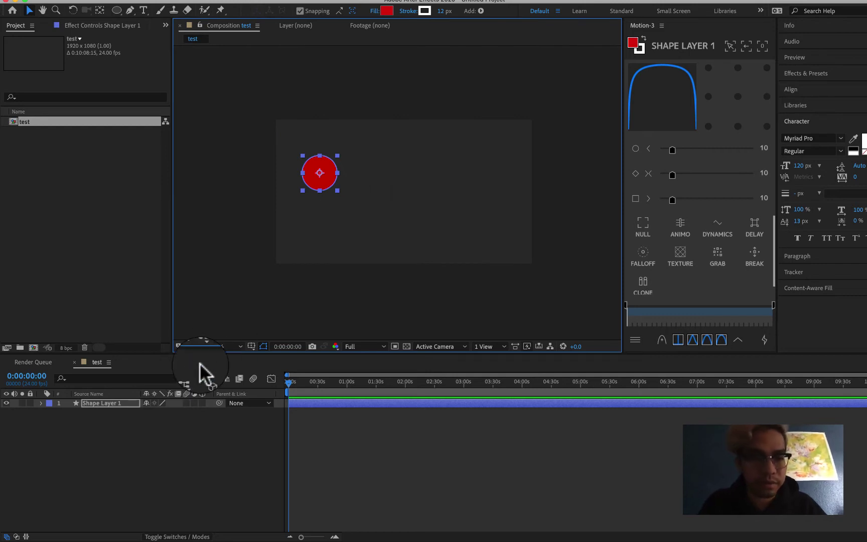
pyautogui.click(226, 346)
pyautogui.click(228, 367)
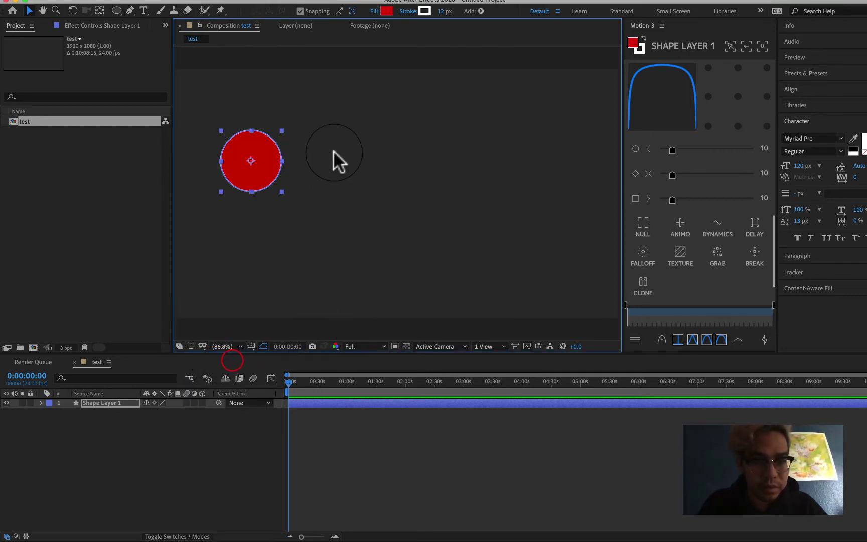
# Move the circle down to mid-height on the left side and set its first Position keyframe at 0:00:00:00.
pyautogui.moveTo(269, 166); pyautogui.dragTo(271, 199)
pyautogui.press('super+z')
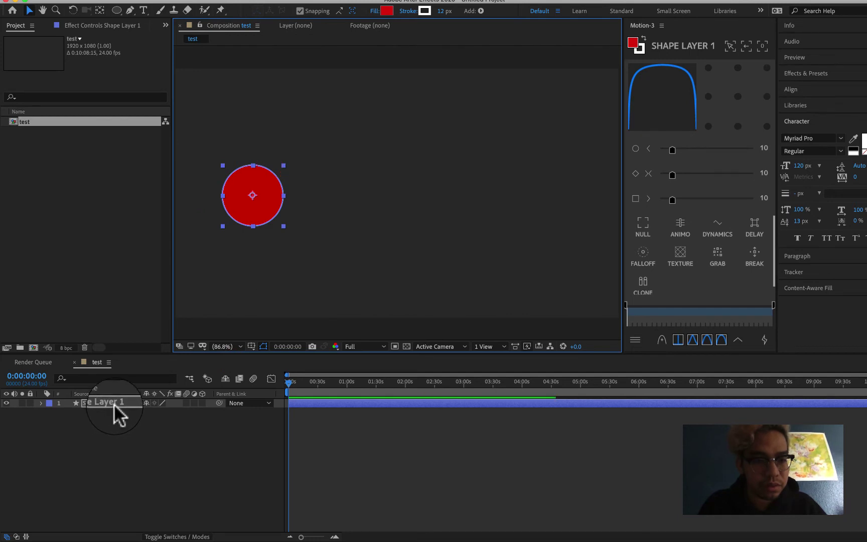
pyautogui.click(113, 402)
pyautogui.press('p')
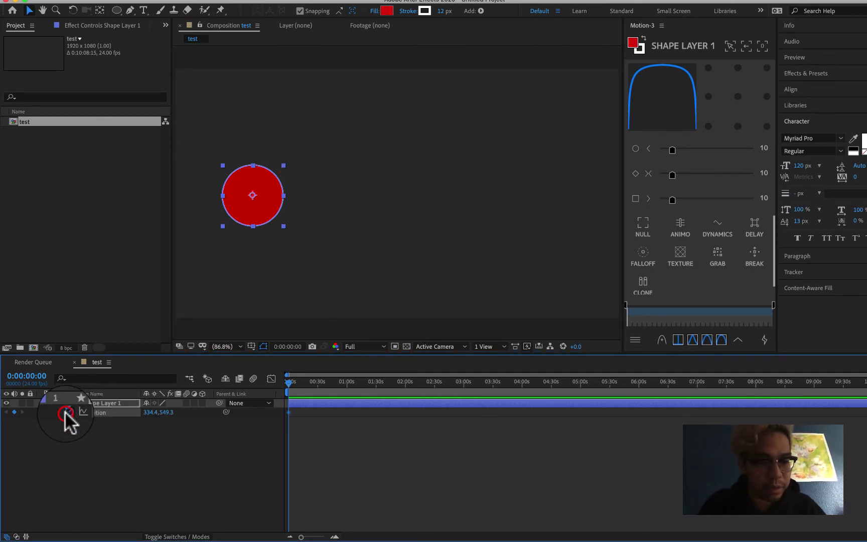
pyautogui.click(67, 412)
# Add a second Position keyframe at 0:00:06:14 by moving the circle straight right to 1586.0, 549.3, and preview the motion.
pyautogui.click(295, 382)
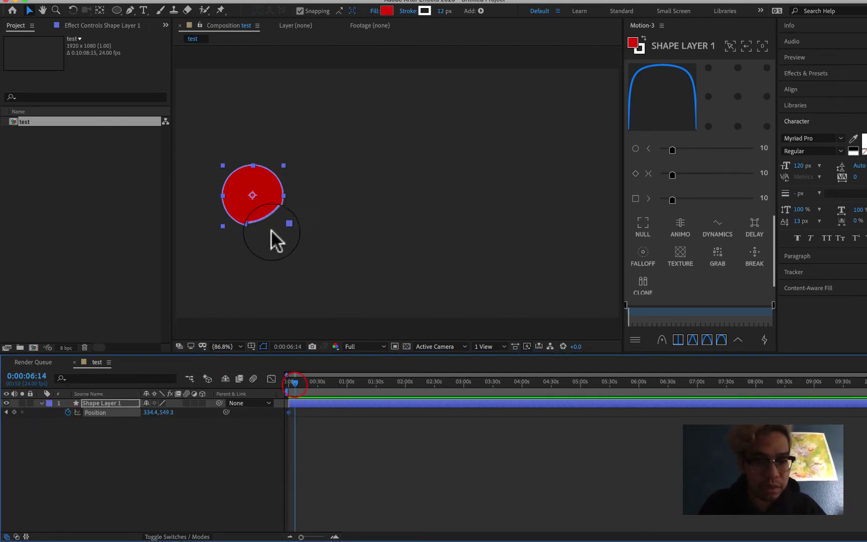
pyautogui.moveTo(266, 210); pyautogui.dragTo(554, 244)
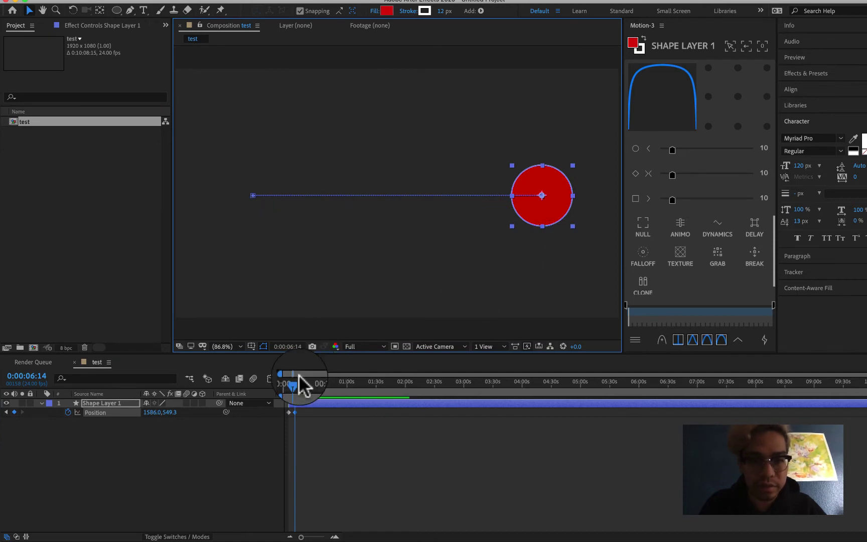
pyautogui.moveTo(295, 386); pyautogui.dragTo(245, 386)
pyautogui.press('space')
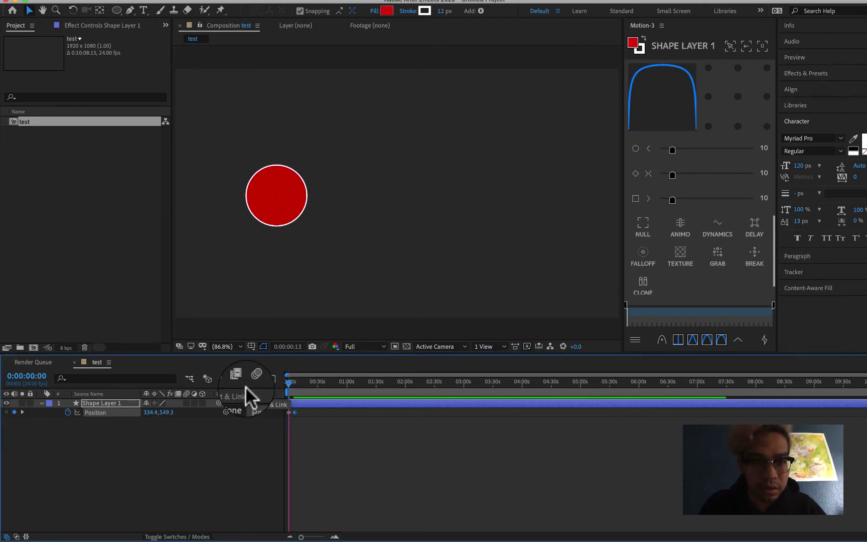
pyautogui.press('space')
# Shorten the circle's movement by moving the second Position keyframe to just past one second, and preview the faster animation.
pyautogui.press('=')
pyautogui.press('=')
pyautogui.press('=')
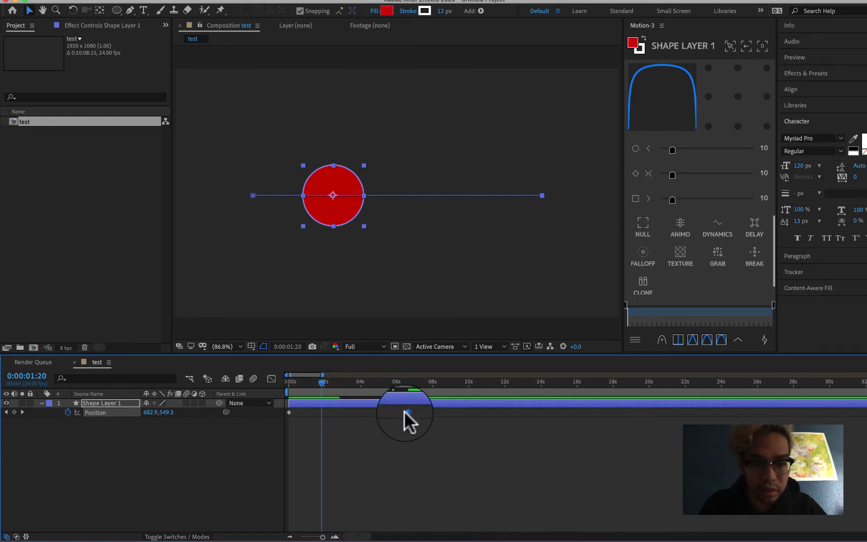
pyautogui.moveTo(409, 412); pyautogui.dragTo(249, 390)
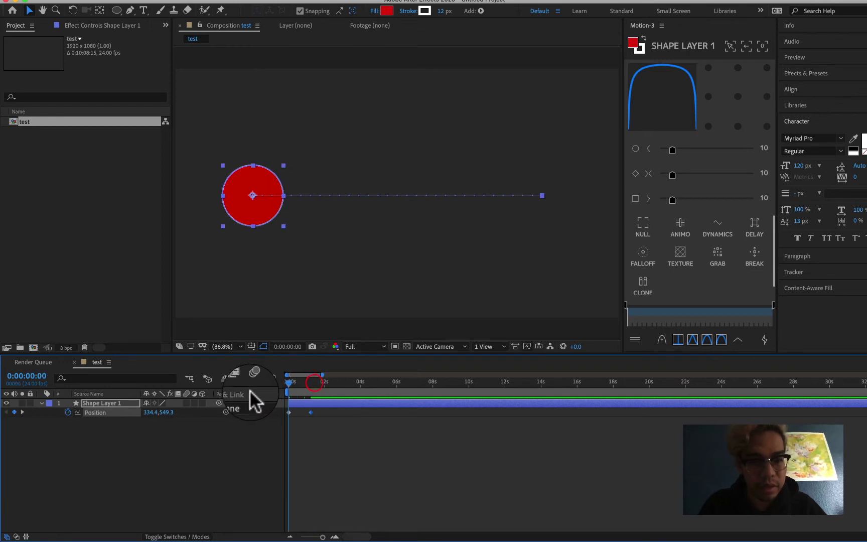
pyautogui.press('space')
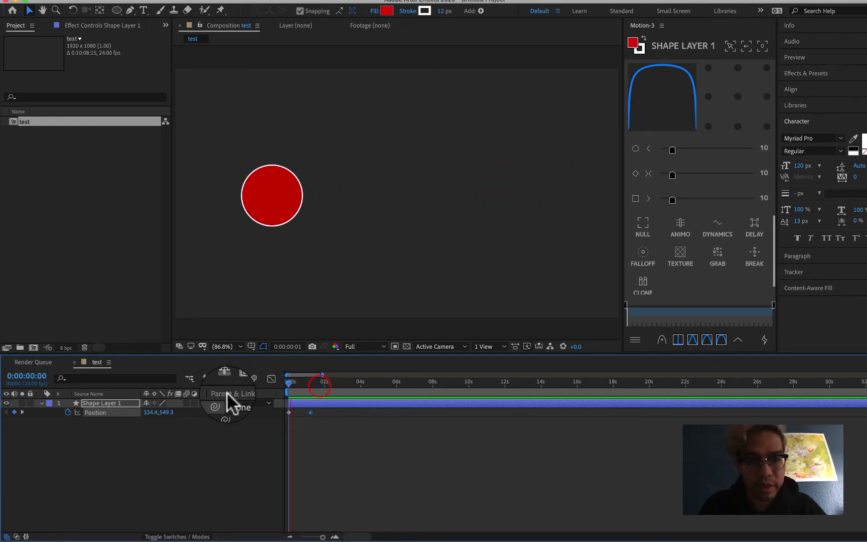
pyautogui.press('space')
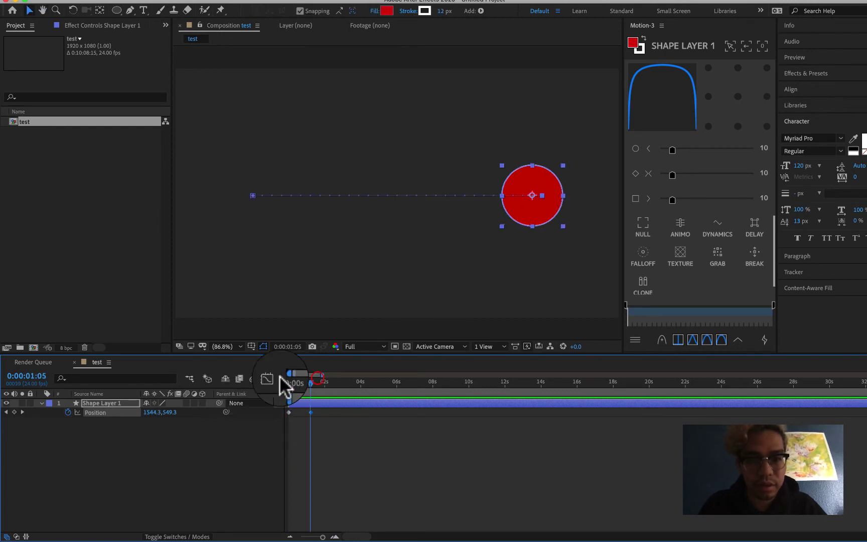
pyautogui.press('space')
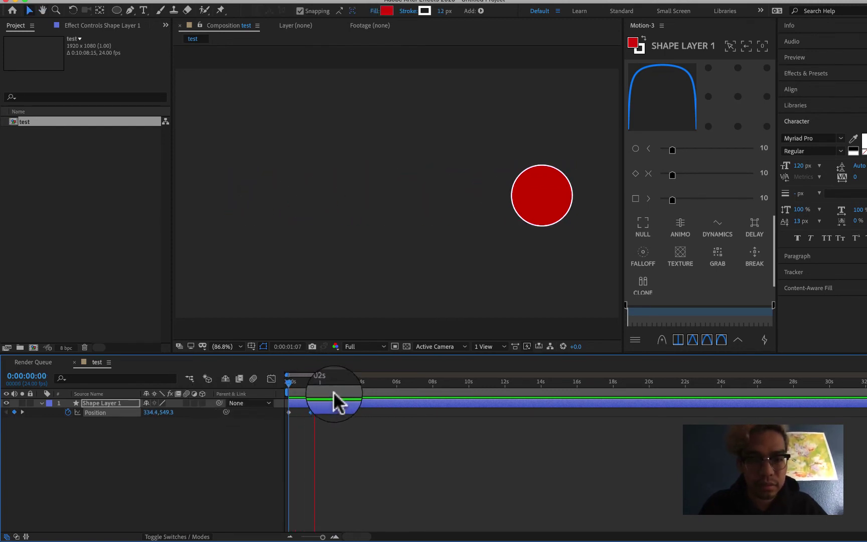
pyautogui.moveTo(329, 383); pyautogui.dragTo(288, 388)
# Try Easy Ease on both Position keyframes and compare the eased motion with the linear motion in the preview.
pyautogui.click(329, 418)
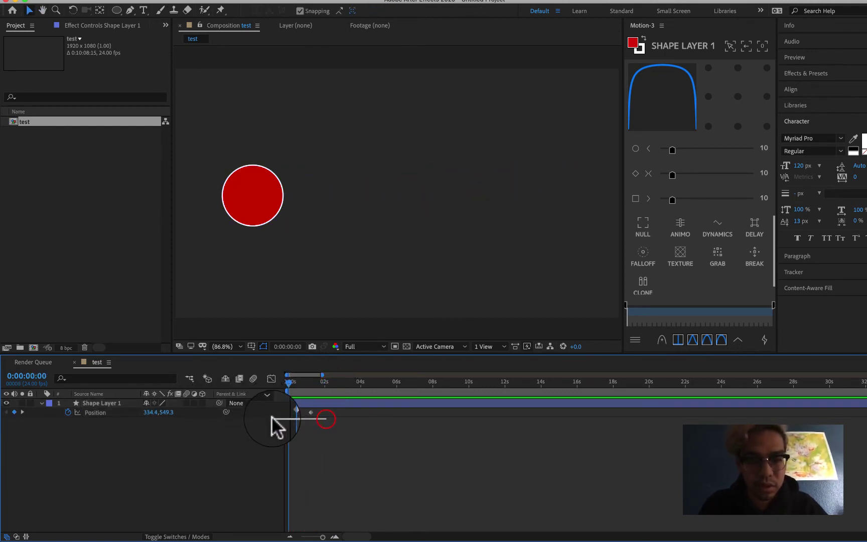
pyautogui.moveTo(339, 432); pyautogui.dragTo(281, 404)
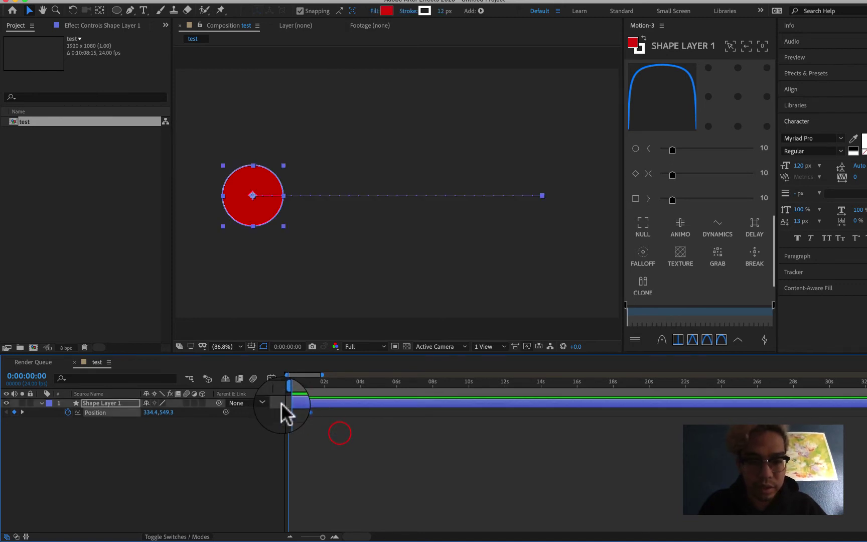
pyautogui.rightClick(312, 412)
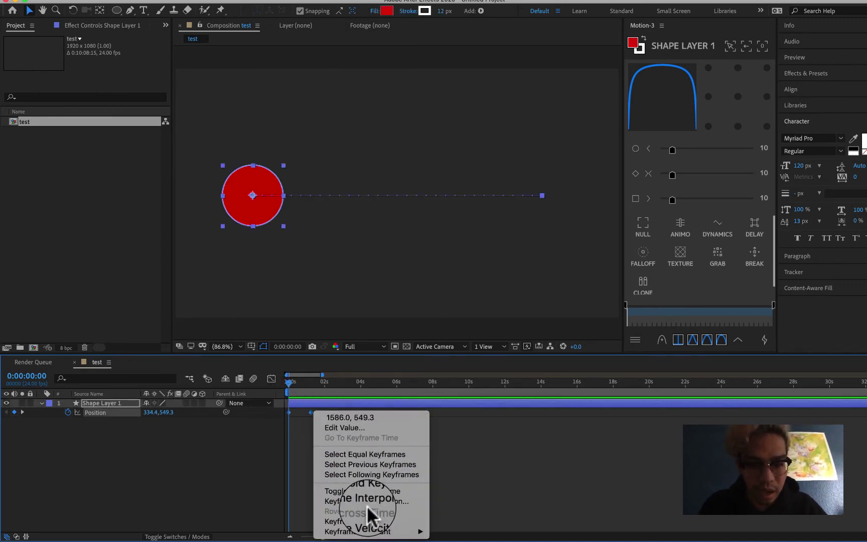
pyautogui.moveTo(386, 531)
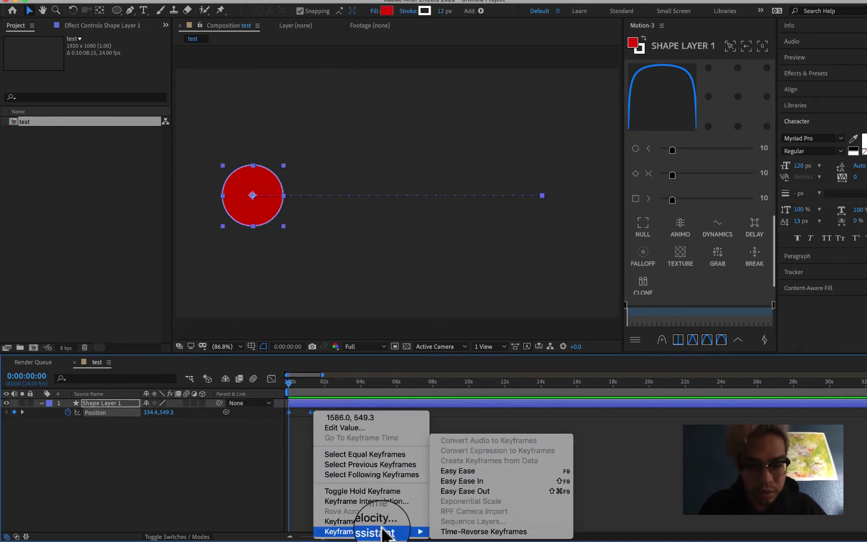
pyautogui.click(469, 466)
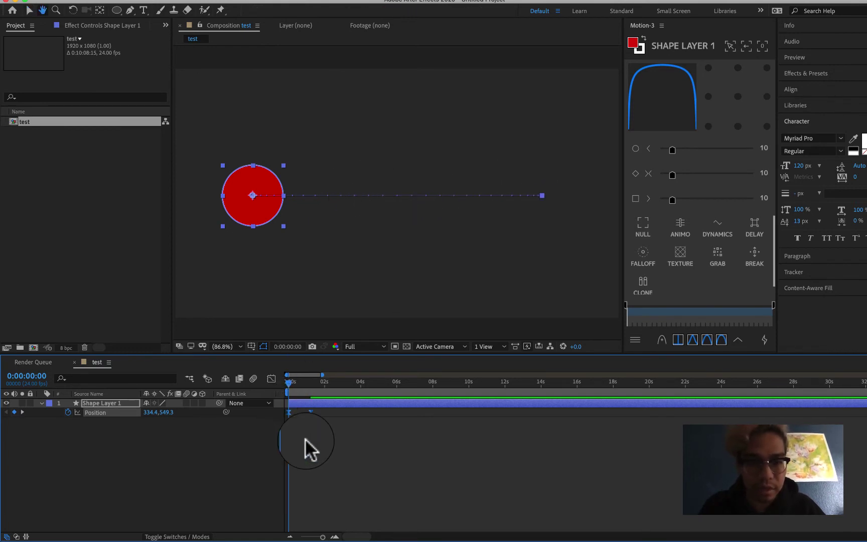
pyautogui.press('space')
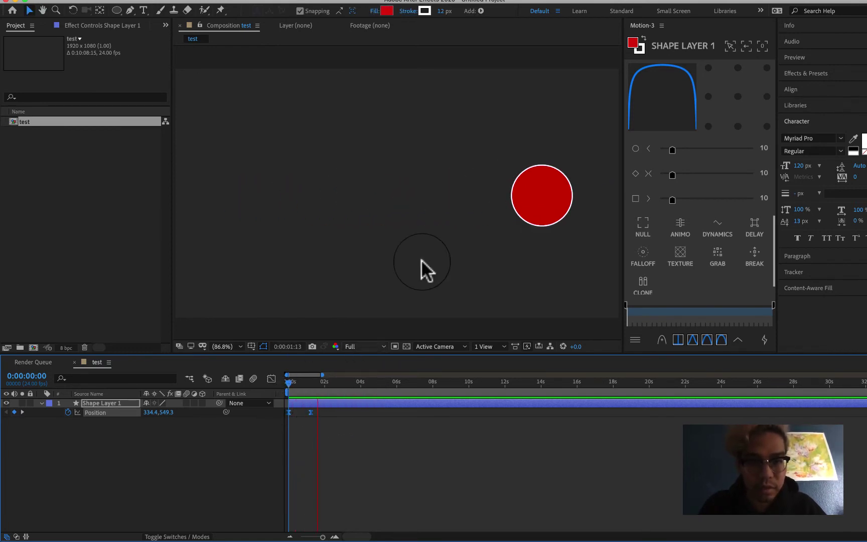
pyautogui.press('space')
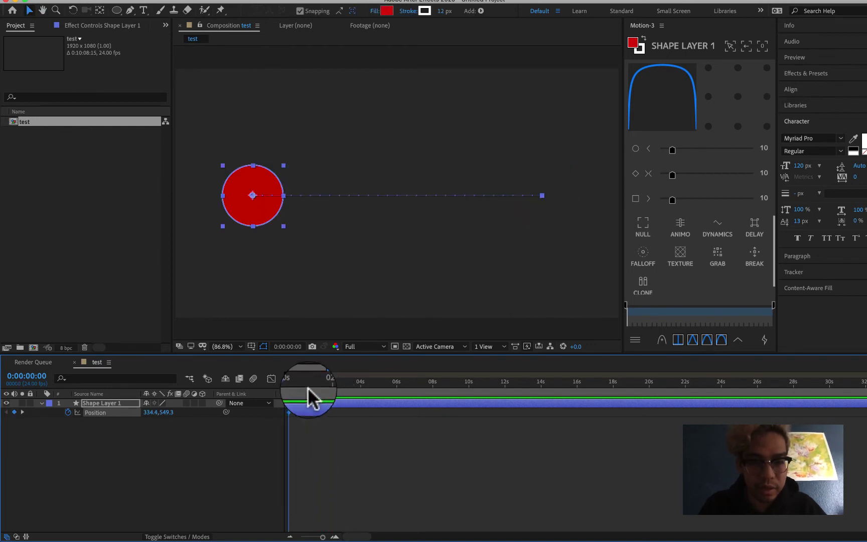
pyautogui.press('space')
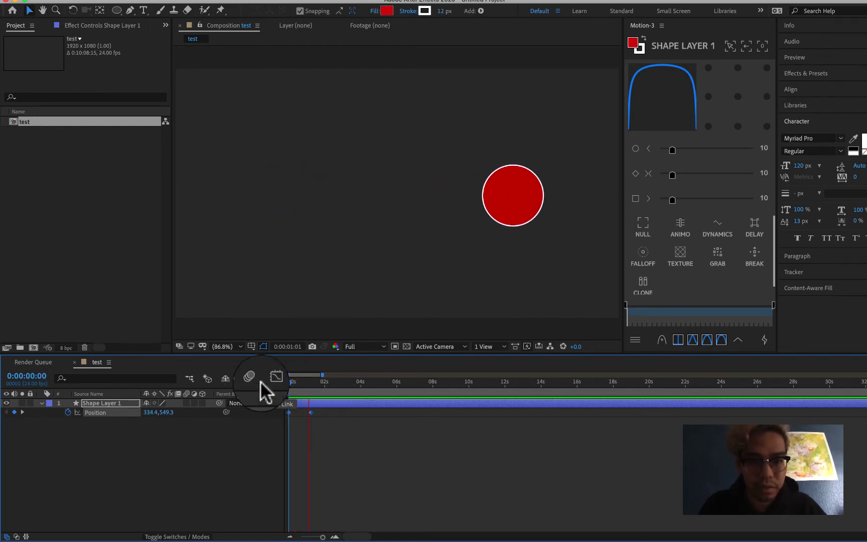
pyautogui.moveTo(320, 383); pyautogui.dragTo(251, 385)
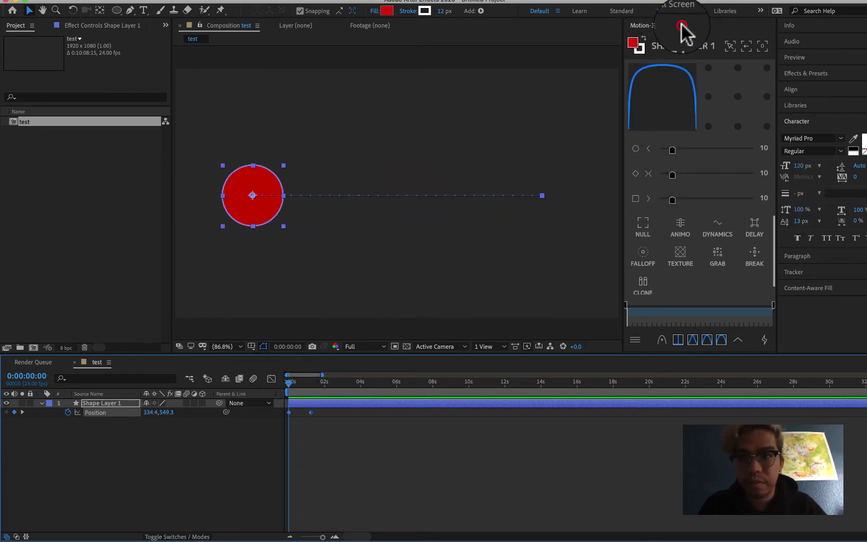
# Set Motion 3's first easing value to 61 for the selected Position keyframes and preview the circle's movement.
pyautogui.moveTo(683, 26); pyautogui.dragTo(650, 45)
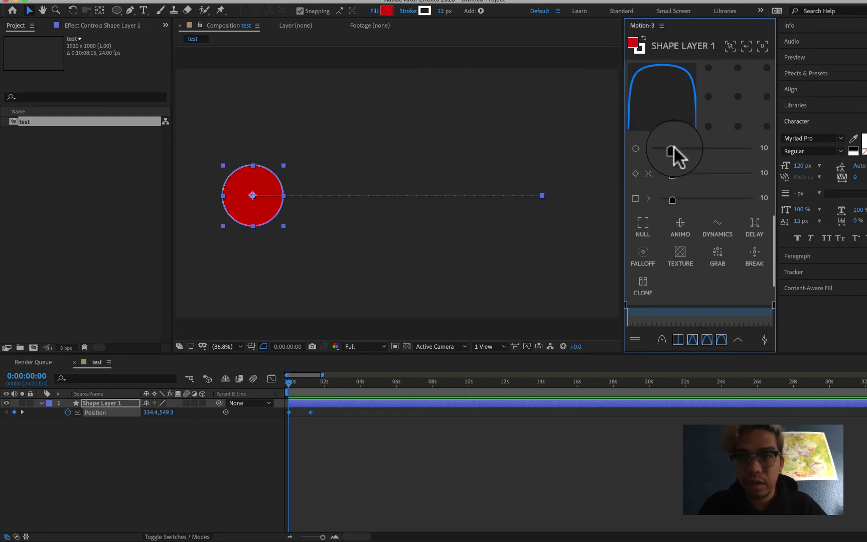
pyautogui.moveTo(672, 149); pyautogui.dragTo(716, 149)
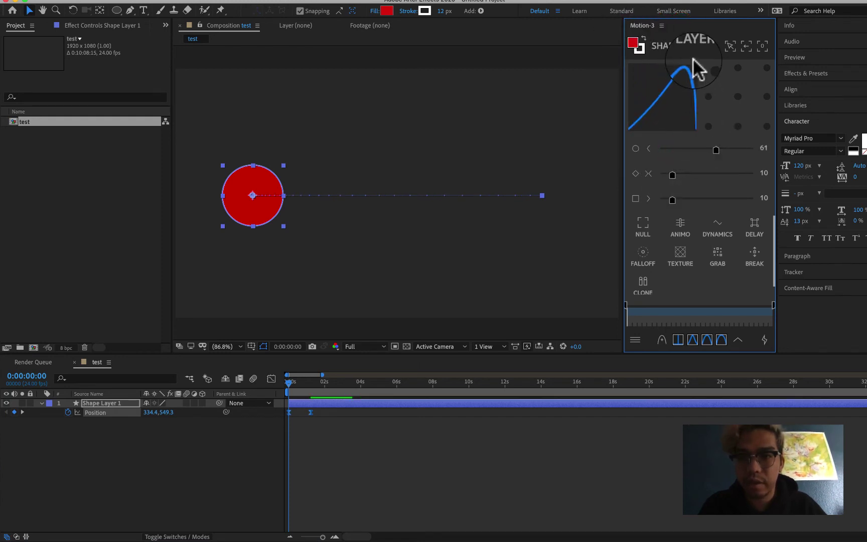
pyautogui.moveTo(289, 383); pyautogui.dragTo(265, 384)
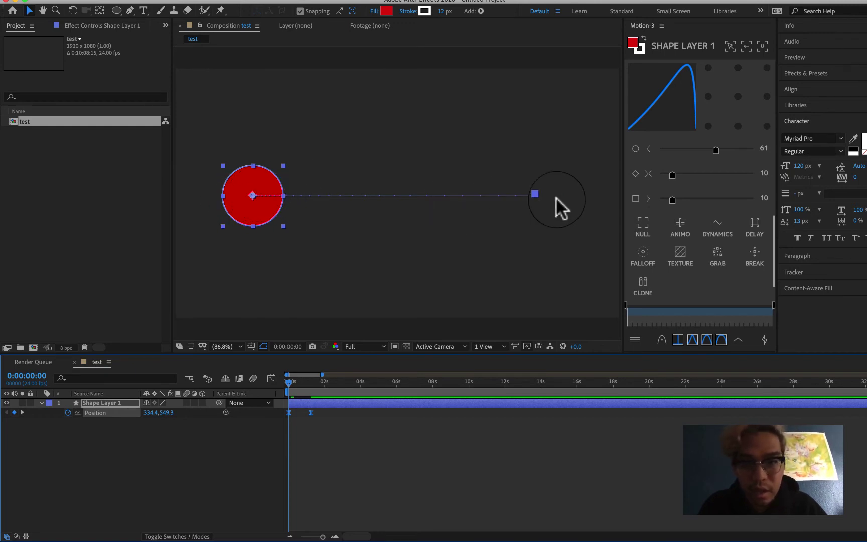
pyautogui.click(288, 386)
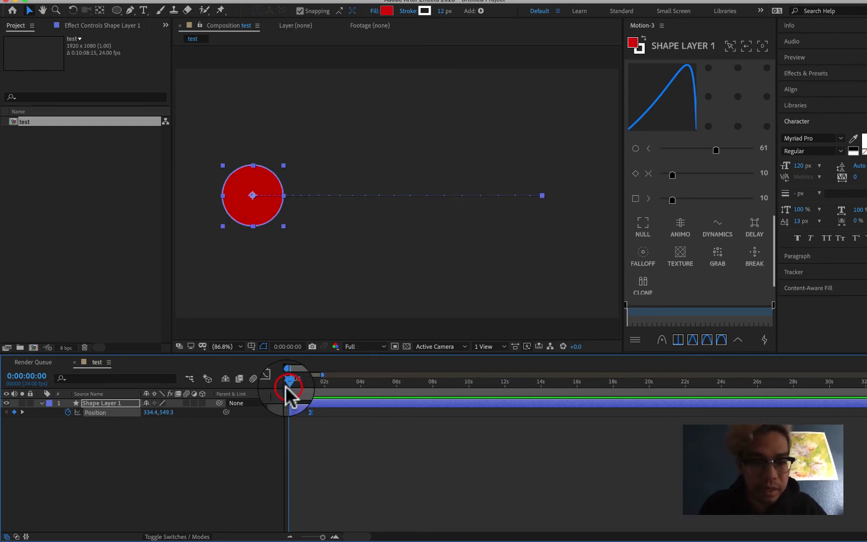
pyautogui.press('space')
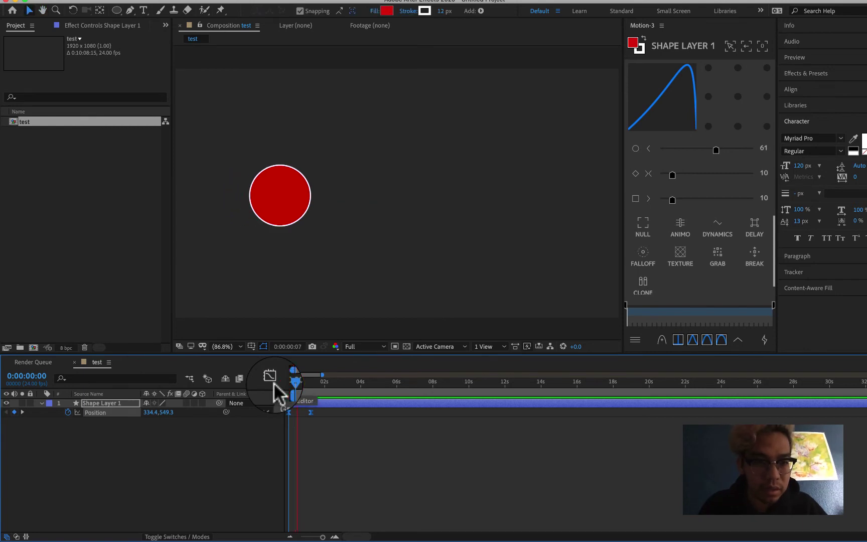
pyautogui.press('space')
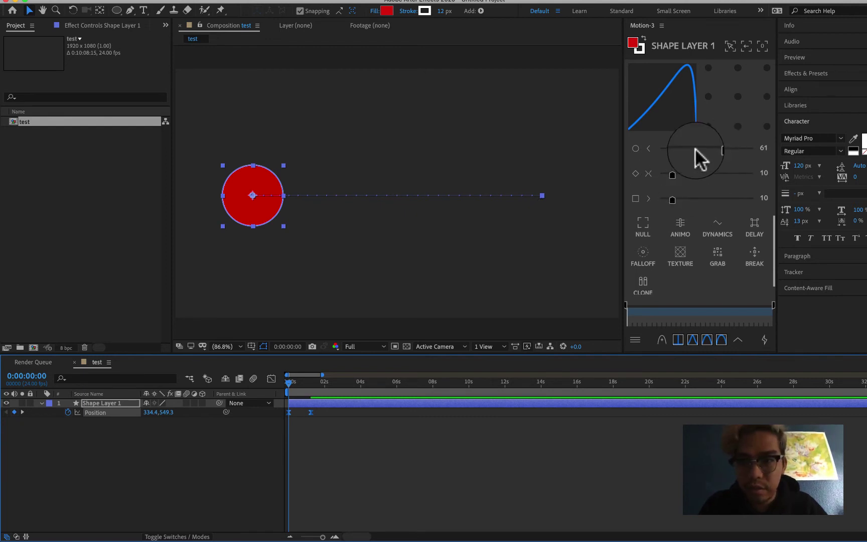
# Reset Motion 3's first easing value to 10, set the combined easing to 74, and preview the circle's movement.
pyautogui.moveTo(716, 149); pyautogui.dragTo(673, 149)
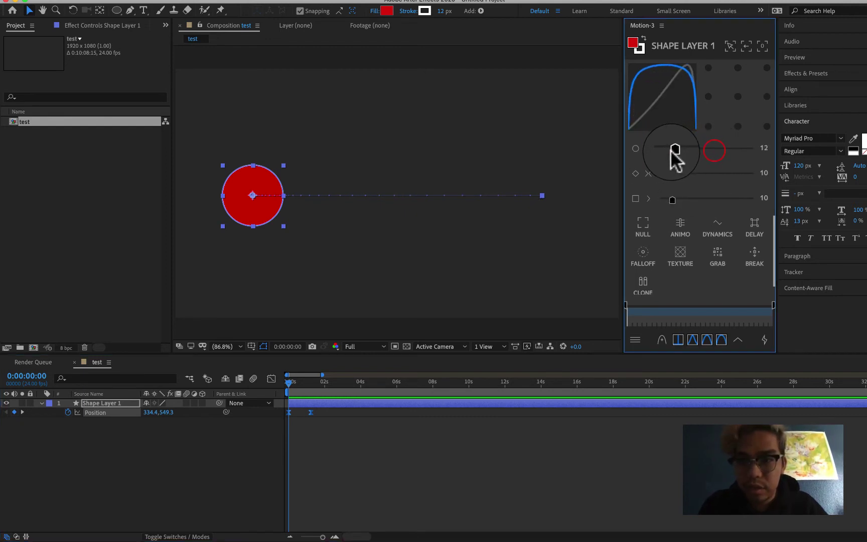
pyautogui.click(636, 150)
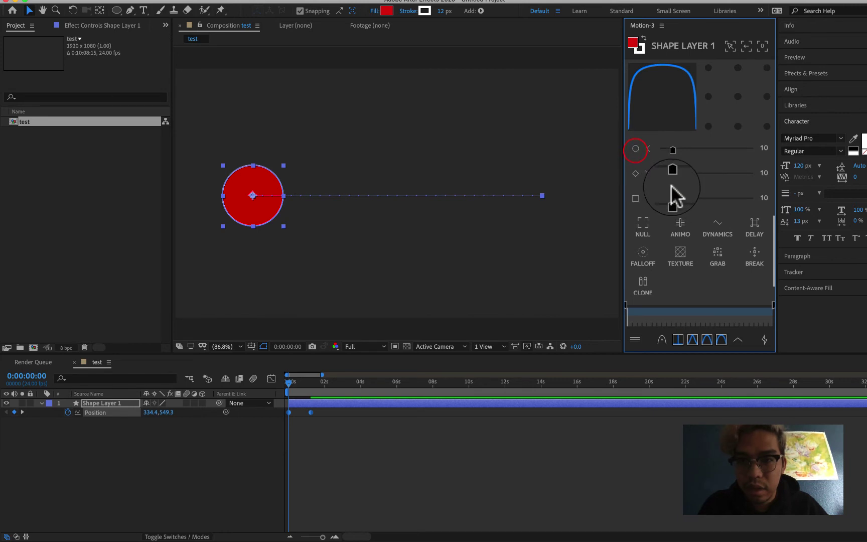
pyautogui.moveTo(673, 174); pyautogui.dragTo(727, 175)
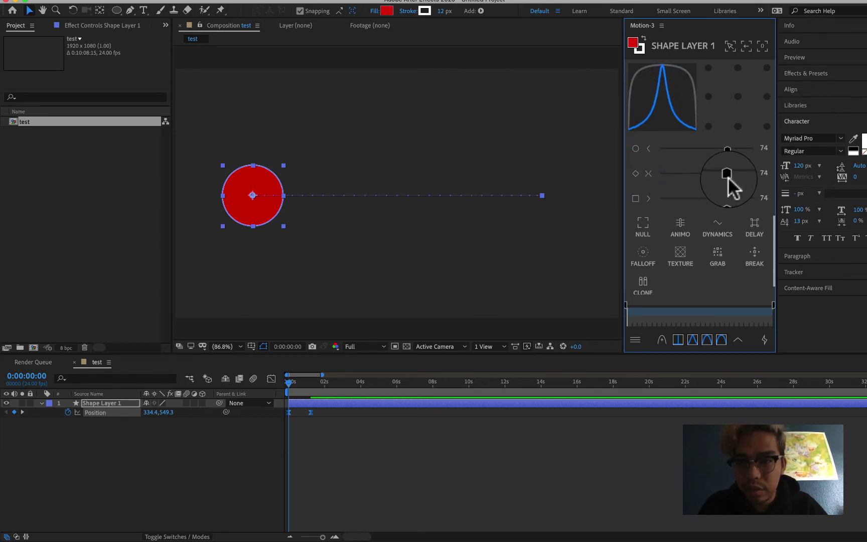
pyautogui.click(310, 413)
pyautogui.press('space')
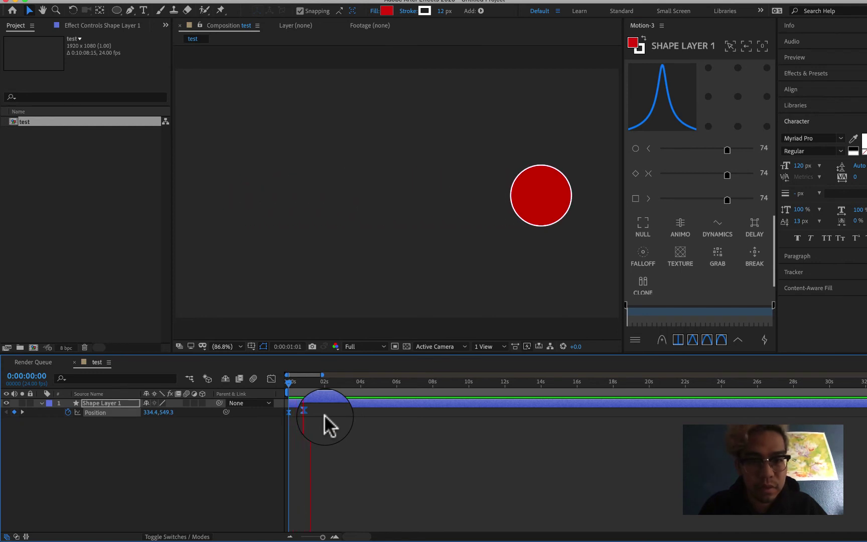
pyautogui.press('space')
pyautogui.press('Home')
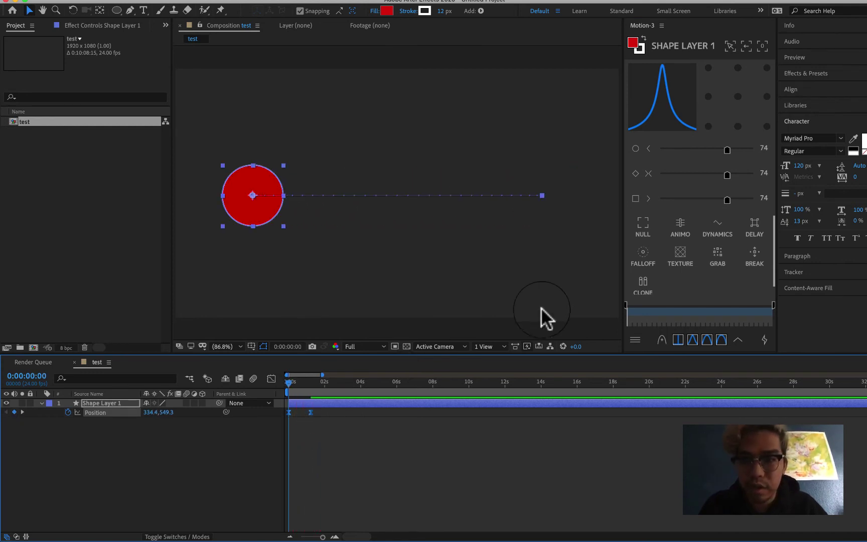
# Reset the Position keyframes to linear, set Motion 3's third easing value to 87, and review the motion.
pyautogui.click(635, 173)
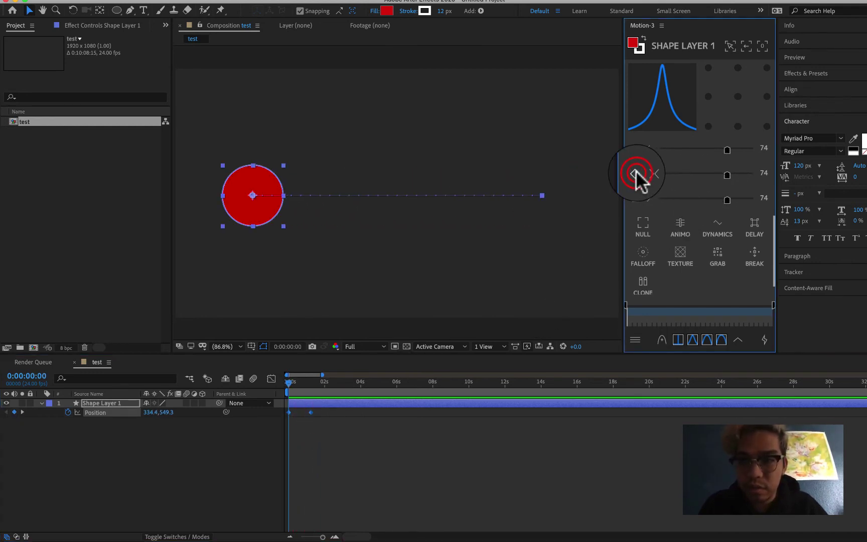
pyautogui.moveTo(726, 199); pyautogui.dragTo(747, 200)
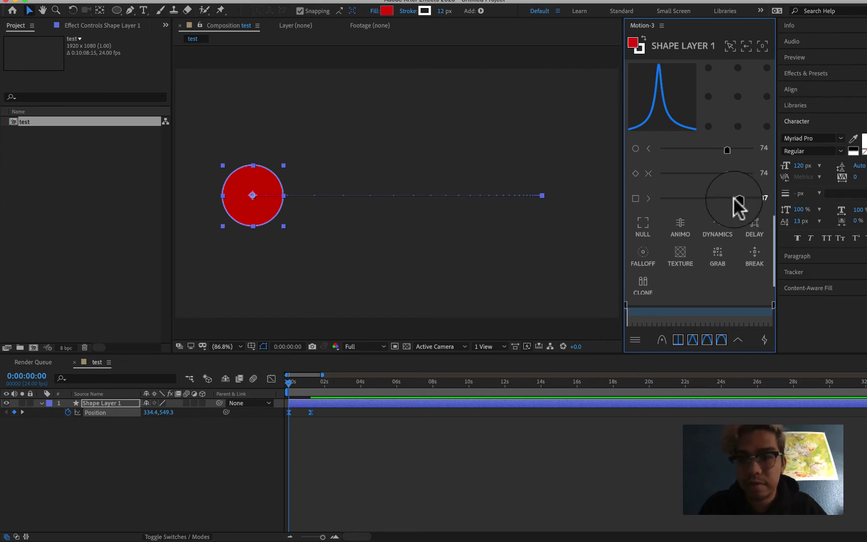
pyautogui.press('space')
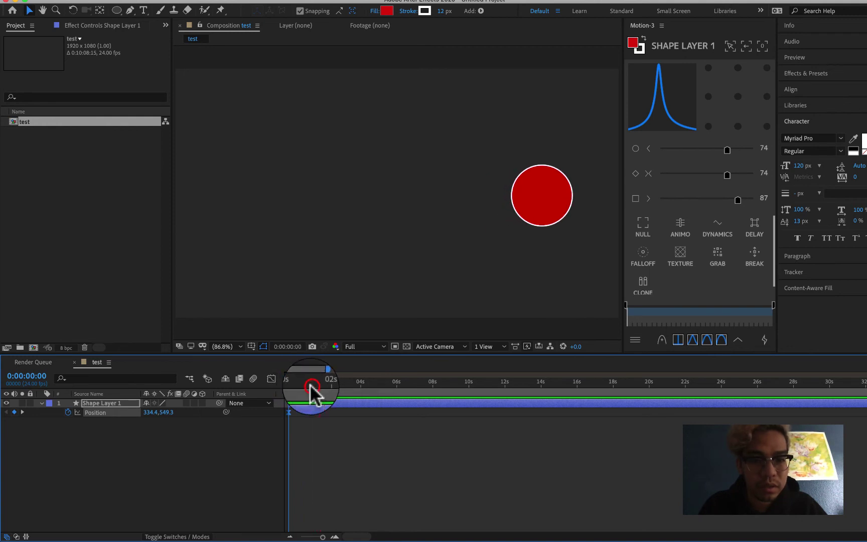
pyautogui.press('space')
pyautogui.press('space')
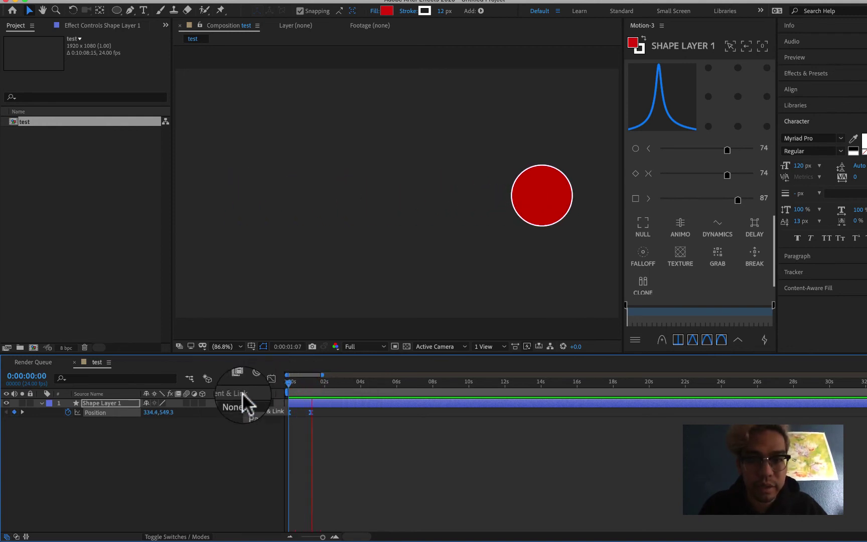
pyautogui.moveTo(304, 382)
pyautogui.mouseDown()
pyautogui.moveTo(263, 382)
pyautogui.moveTo(292, 386)
pyautogui.mouseUp()
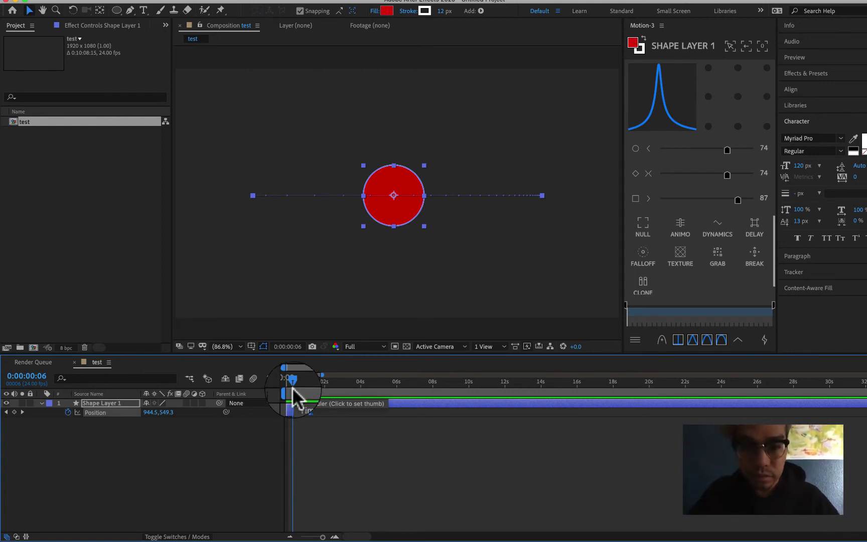
# Try to apply Motion 3's 50/50 easing preset and preview the circle's movement from the first frame.
pyautogui.click(320, 431)
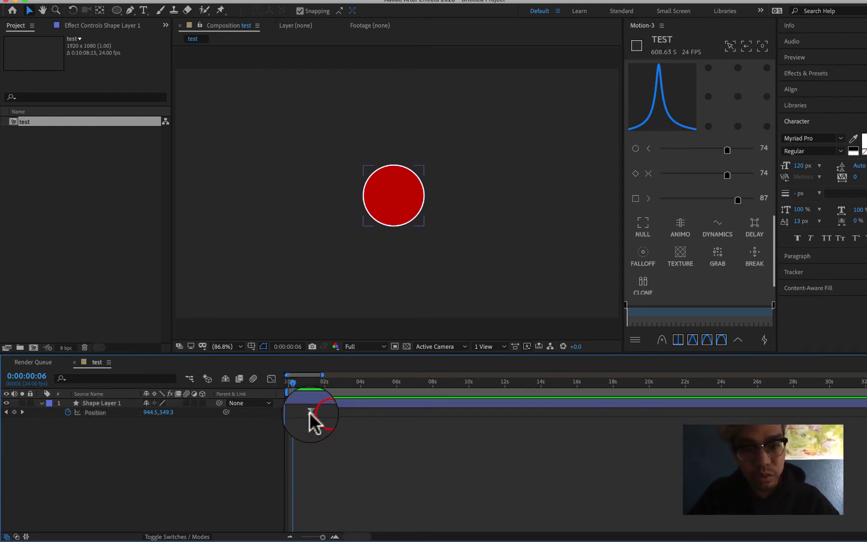
pyautogui.moveTo(298, 383); pyautogui.dragTo(251, 377)
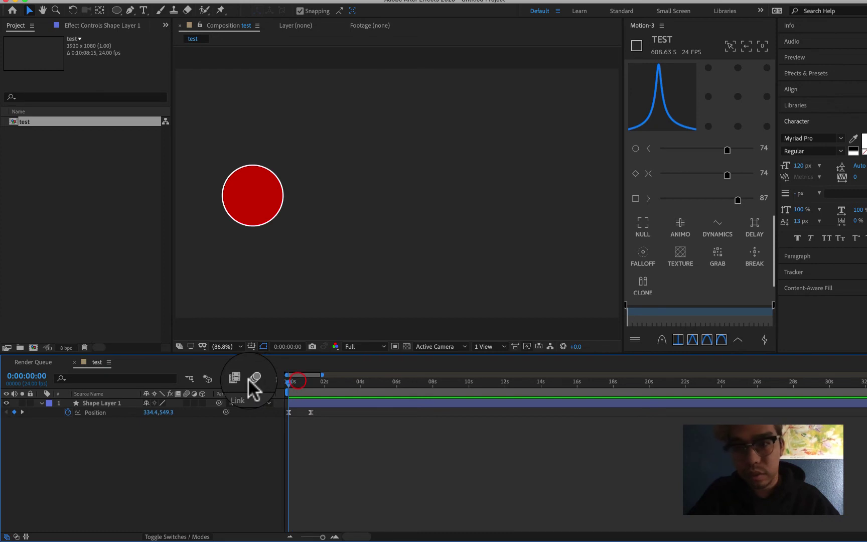
pyautogui.click(692, 340)
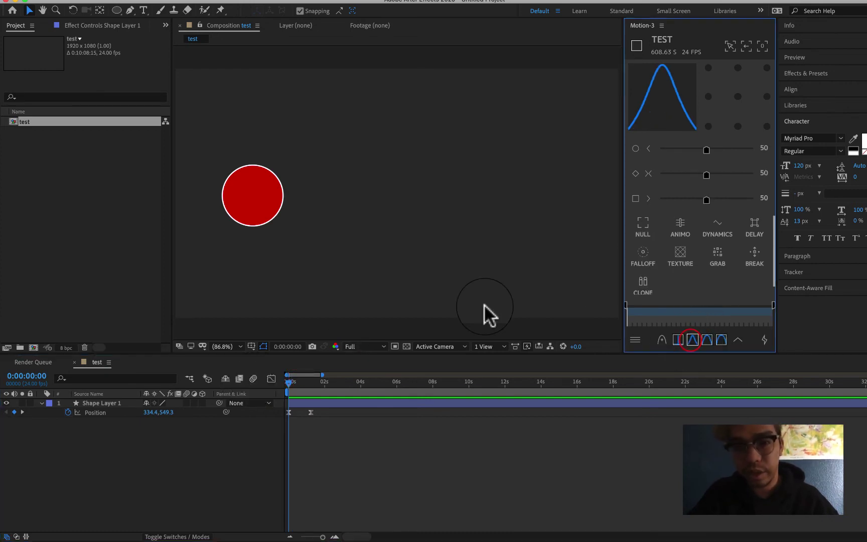
pyautogui.press('space')
pyautogui.press('space')
pyautogui.press('super+z')
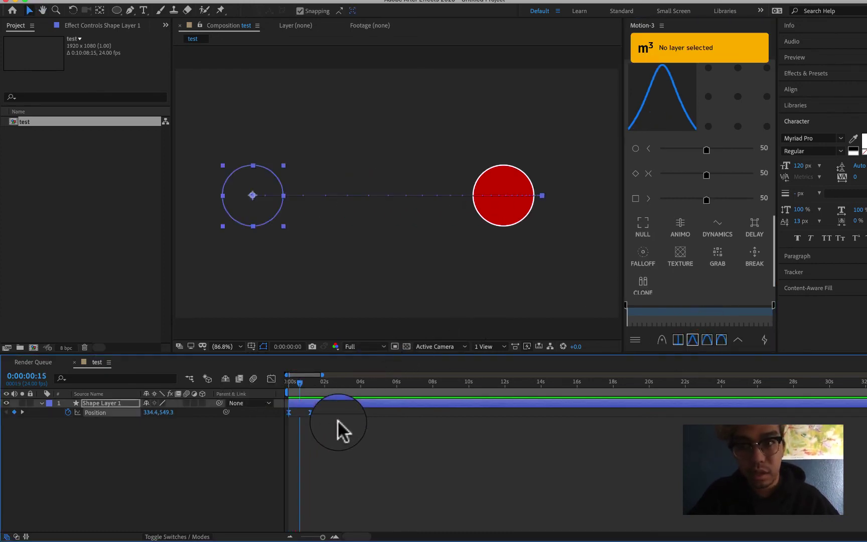
# Select both Position keyframes, apply Motion 3's 50/50 easing preset, and preview the motion.
pyautogui.moveTo(337, 420); pyautogui.dragTo(315, 416)
pyautogui.click(693, 340)
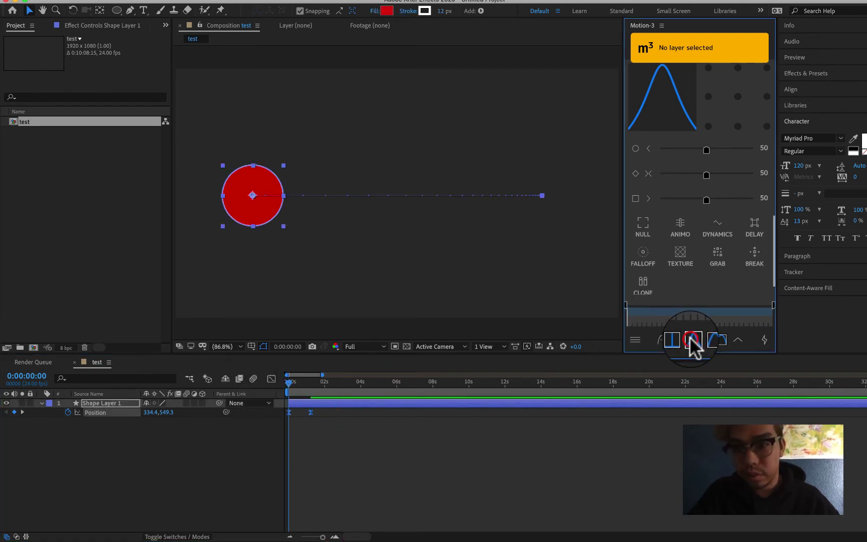
pyautogui.press('space')
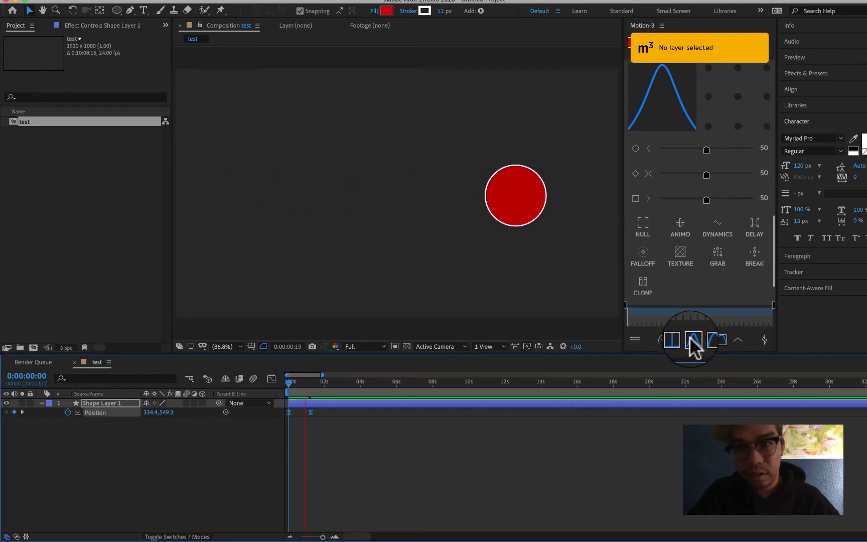
pyautogui.press('space')
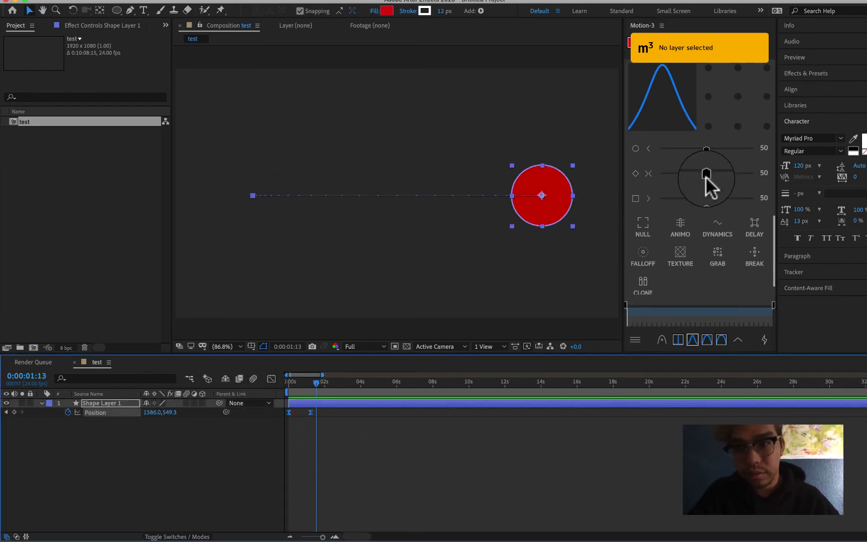
# Switch the selected Position keyframes to Motion 3's 33/33 easing preset and preview the movement.
pyautogui.click(706, 340)
pyautogui.press('space')
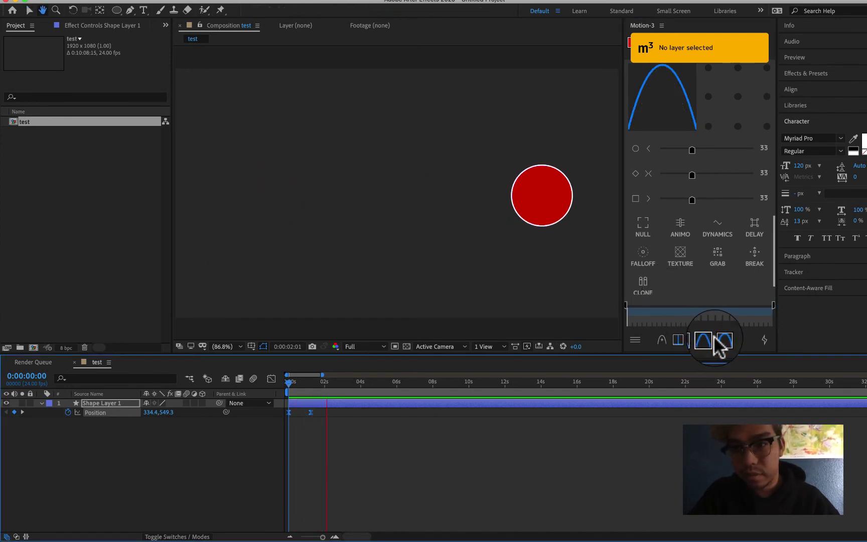
pyautogui.press('space')
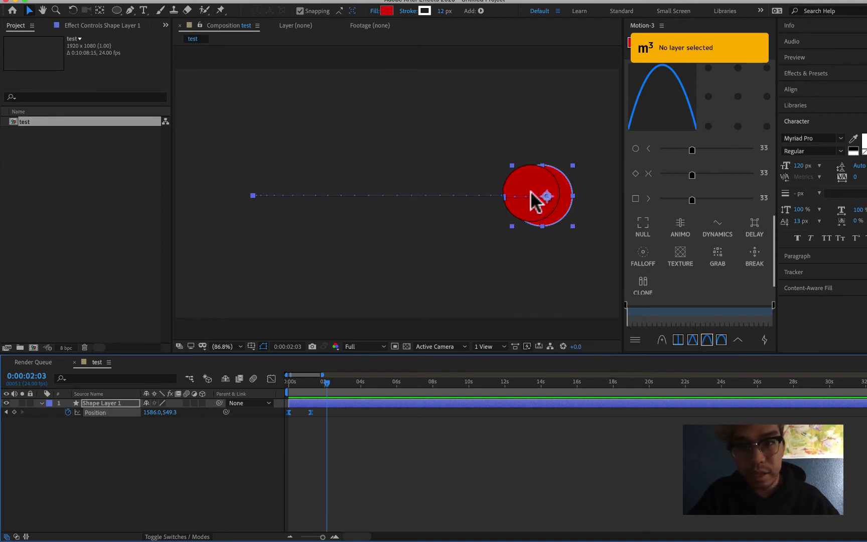
# Apply Motion 3's 25/25 easing preset to the Position keyframes and play the motion from the first frame.
pyautogui.click(721, 340)
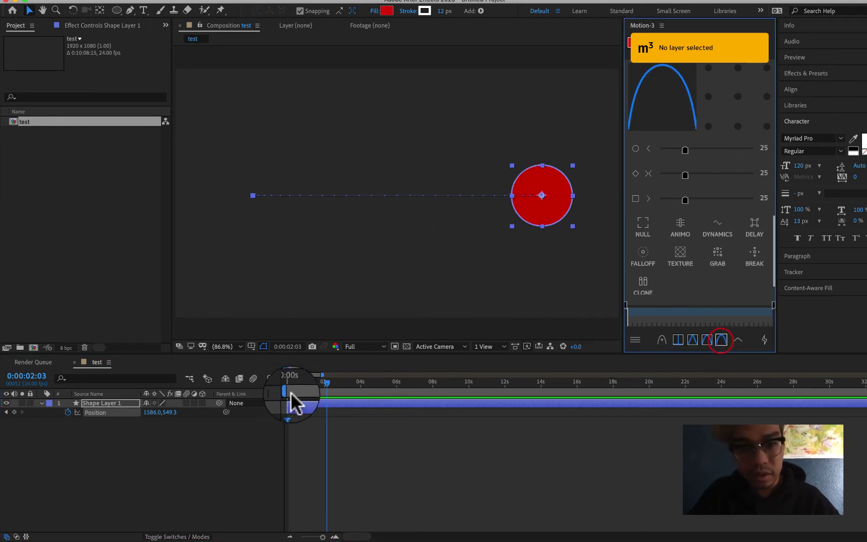
pyautogui.moveTo(305, 385); pyautogui.dragTo(230, 385)
pyautogui.press('space')
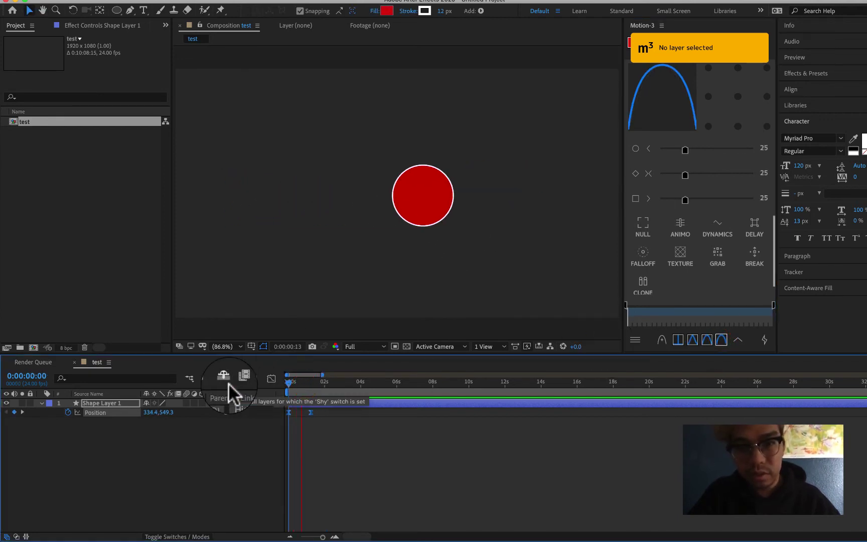
# Try to save the current ease as a Motion 3 preset and look through the Easing presets list.
pyautogui.click(662, 340)
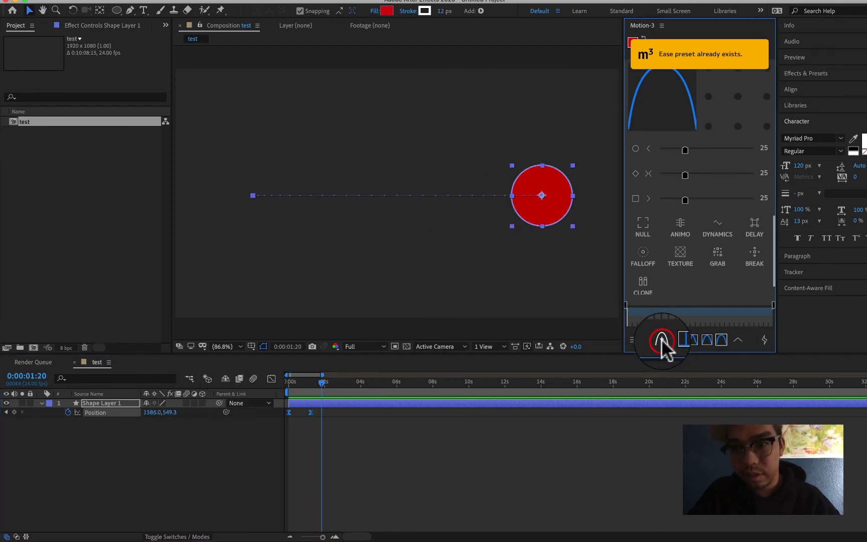
pyautogui.click(738, 340)
pyautogui.scroll(-3, 688, 274)
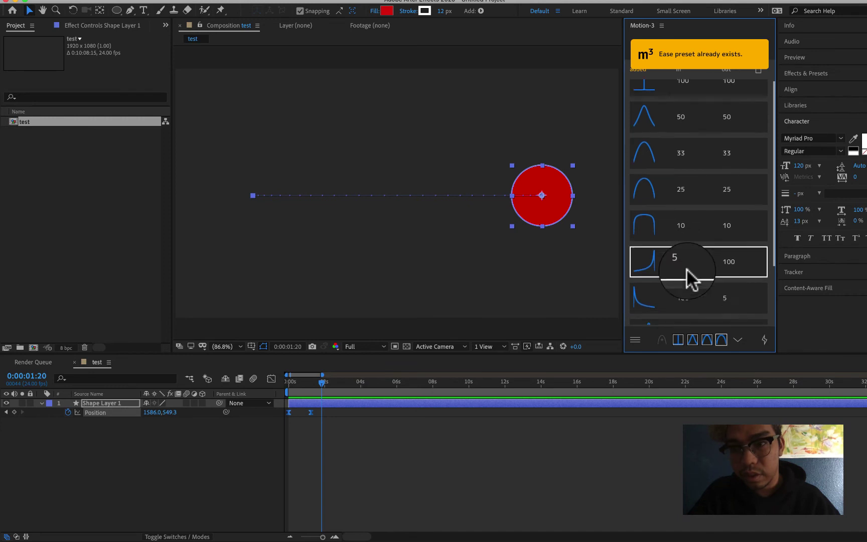
pyautogui.scroll(3, 689, 277)
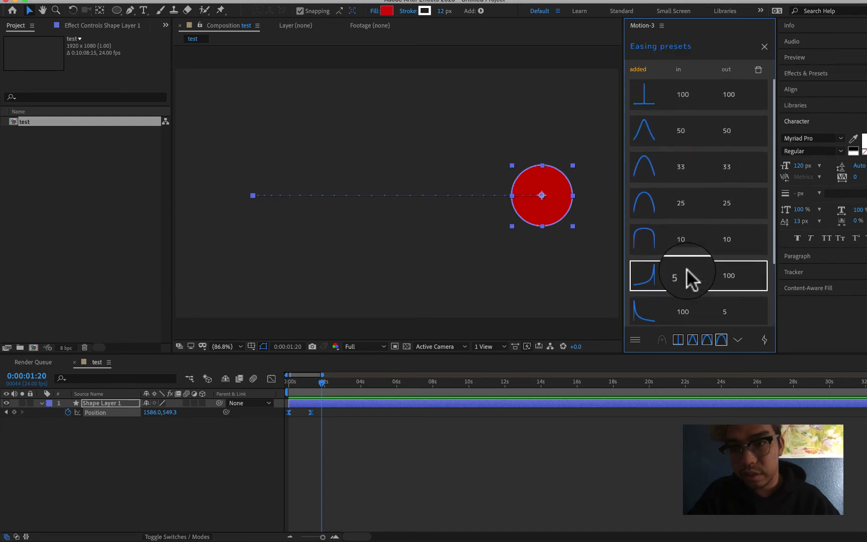
pyautogui.click(737, 343)
pyautogui.click(737, 342)
pyautogui.click(738, 341)
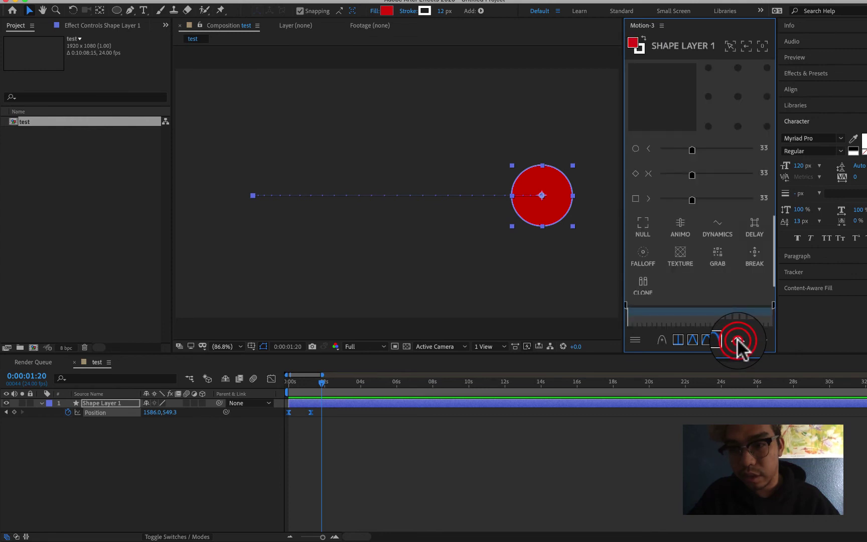
pyautogui.click(737, 341)
pyautogui.click(738, 341)
# Apply the 100/100 easing preset from Motion 3's list to the Position keyframes and preview the circle from the start.
pyautogui.click(737, 341)
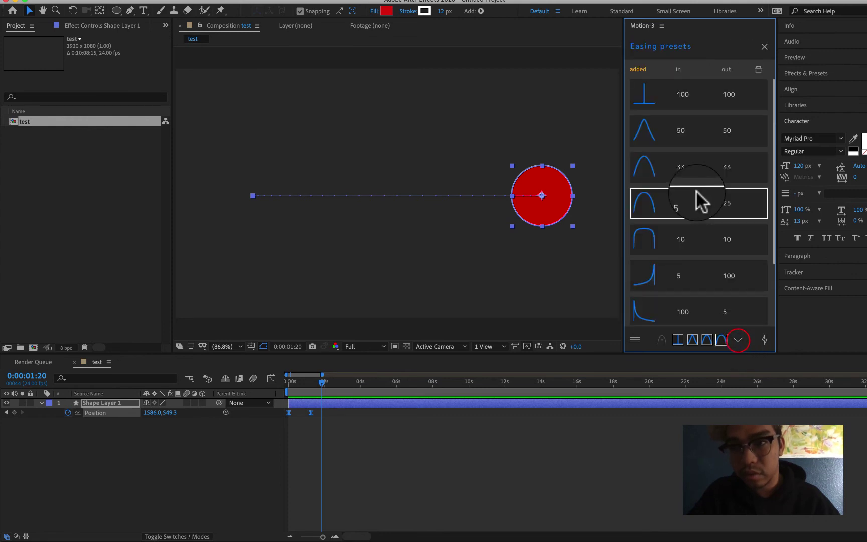
pyautogui.click(664, 98)
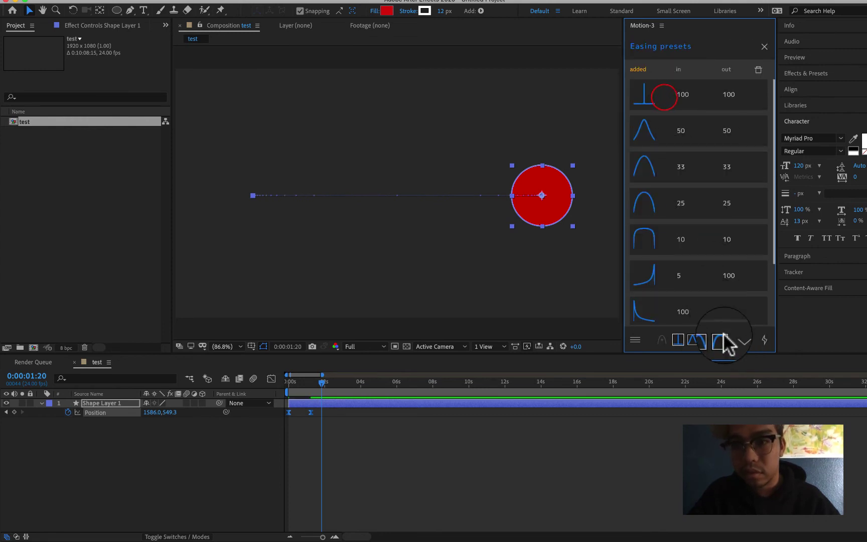
pyautogui.click(737, 341)
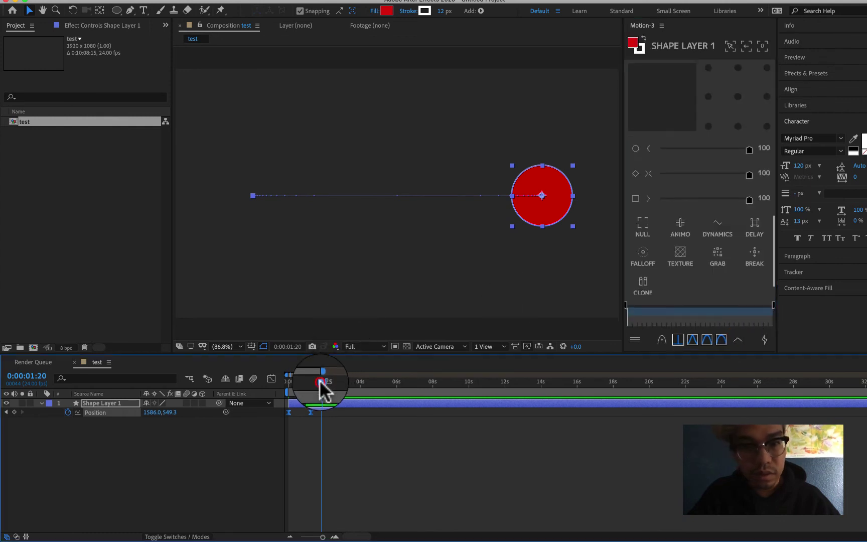
pyautogui.moveTo(321, 382); pyautogui.dragTo(248, 382)
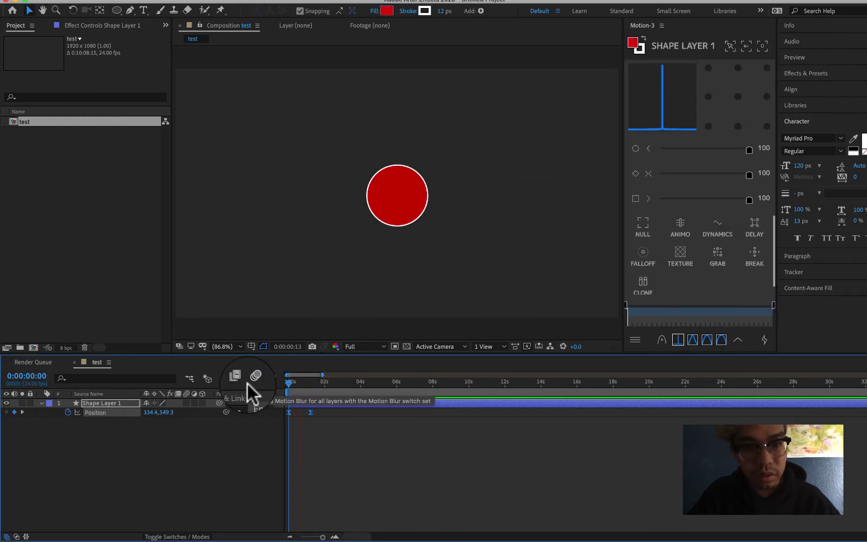
pyautogui.press('space')
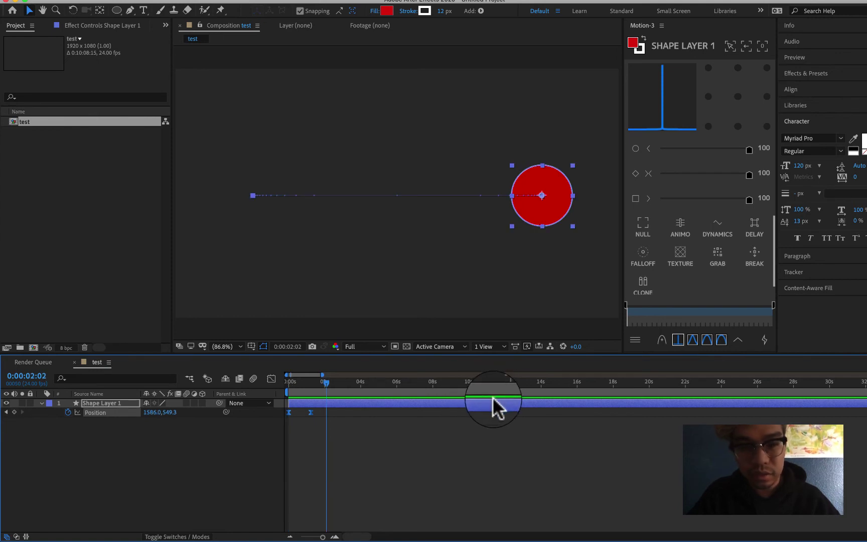
# Deselect the keyframes and preview the circle's movement from the first frame with the composition shown at 50%.
pyautogui.click(427, 454)
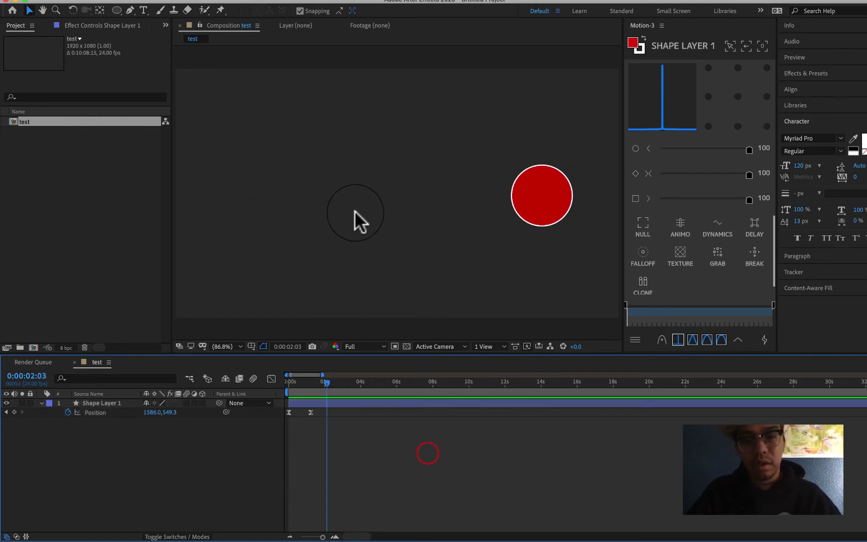
pyautogui.press(',')
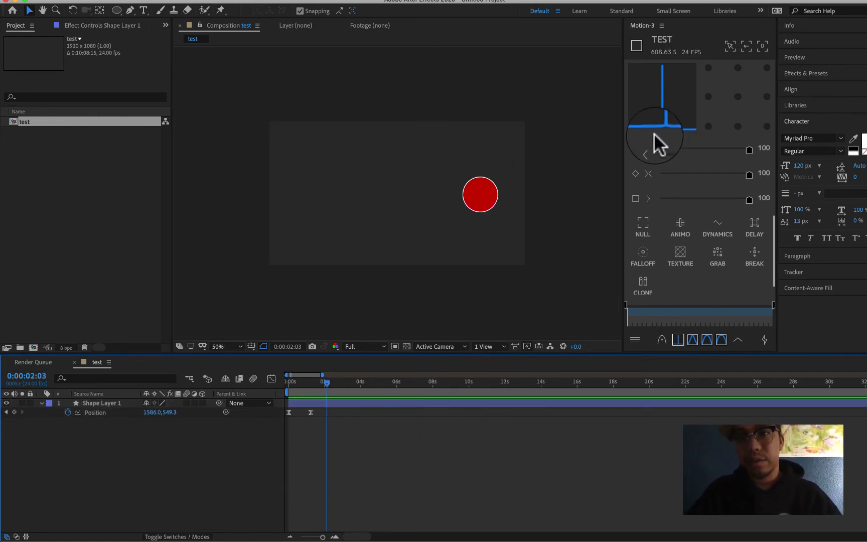
pyautogui.moveTo(325, 382); pyautogui.dragTo(289, 402)
pyautogui.click(289, 402)
pyautogui.press('space')
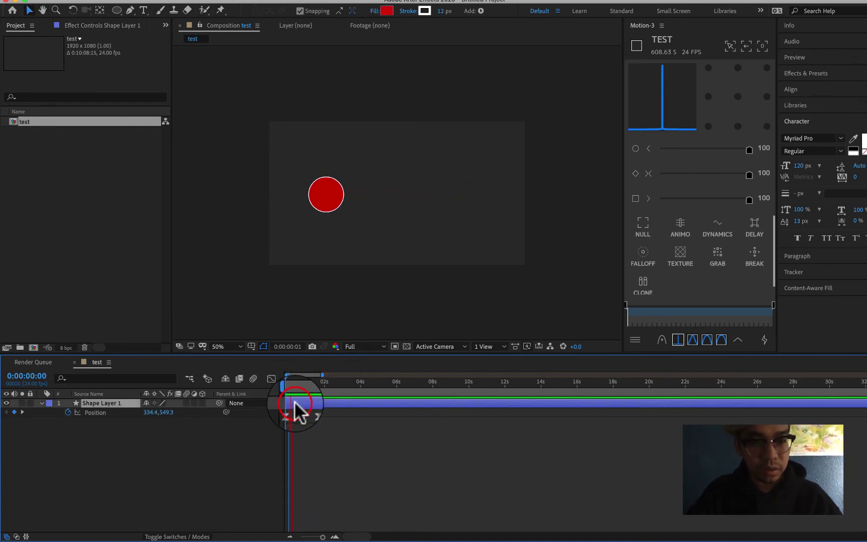
pyautogui.press('space')
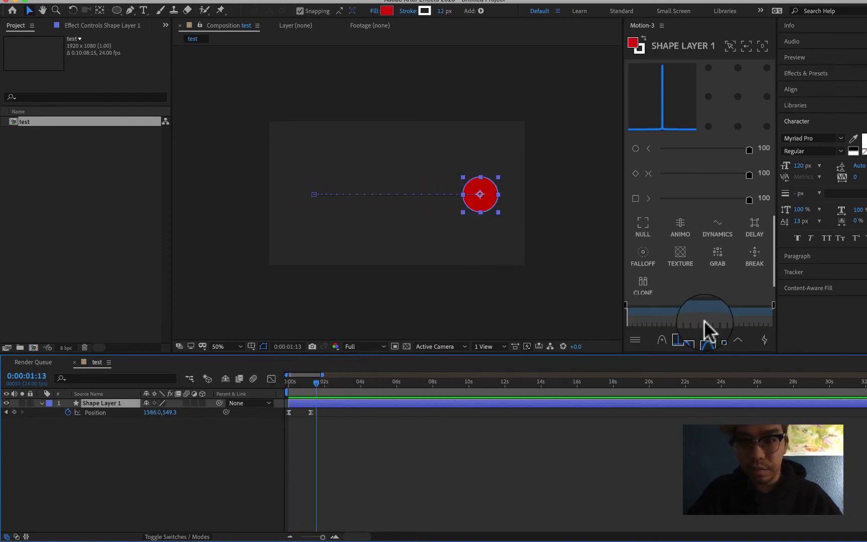
# Select both Position keyframes, apply Motion 3's 100/100 easing preset to them, and preview the motion from the start.
pyautogui.click(673, 338)
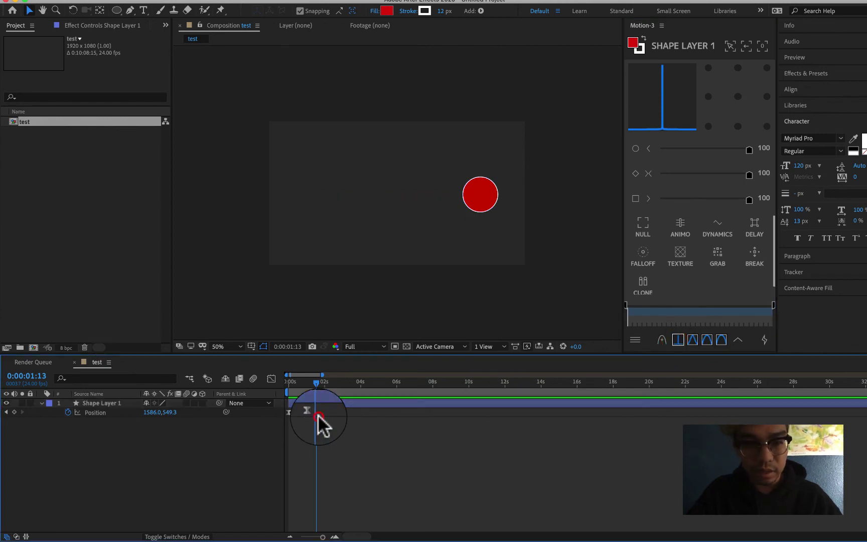
pyautogui.moveTo(316, 414); pyautogui.dragTo(255, 399)
pyautogui.click(678, 336)
pyautogui.press('space')
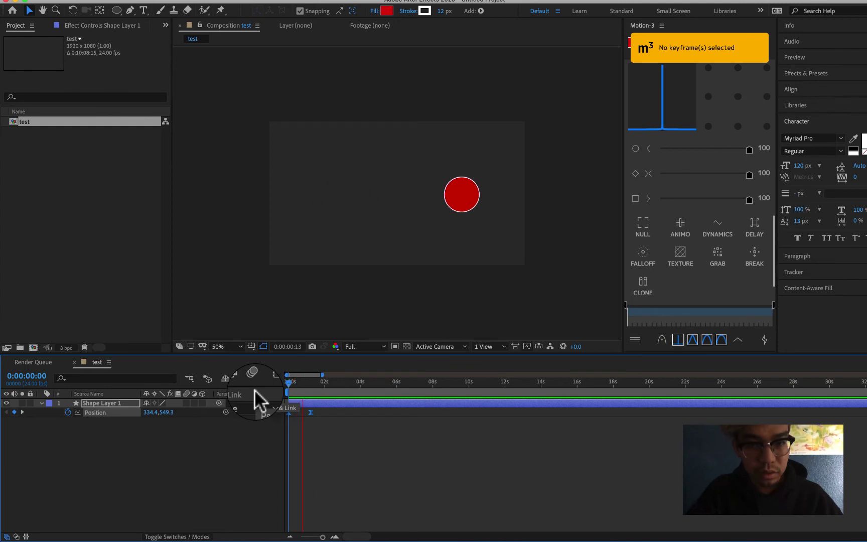
pyautogui.press('space')
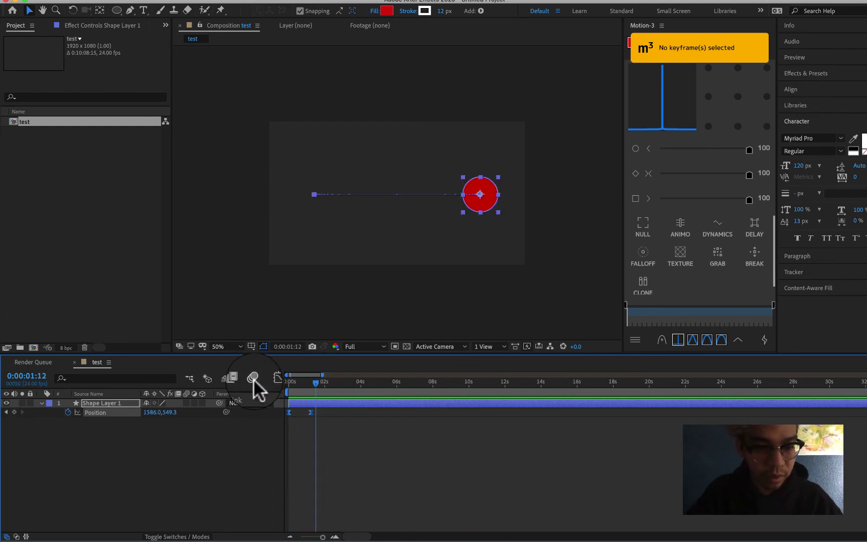
# Enable motion blur for Shape Layer 1 and the composition, and preview the circle at 100% magnification.
pyautogui.click(185, 403)
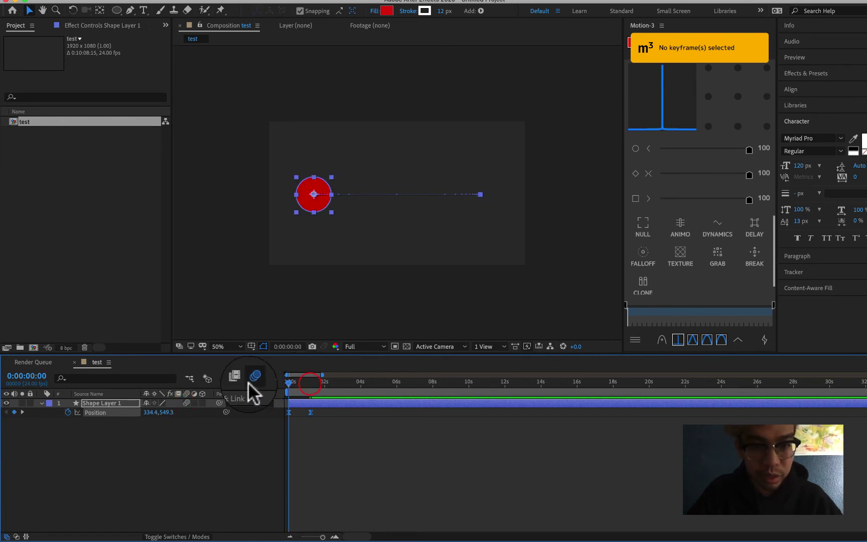
pyautogui.scroll(2, 362, 204)
pyautogui.hotkey('ctrl', 'shift', 'h')
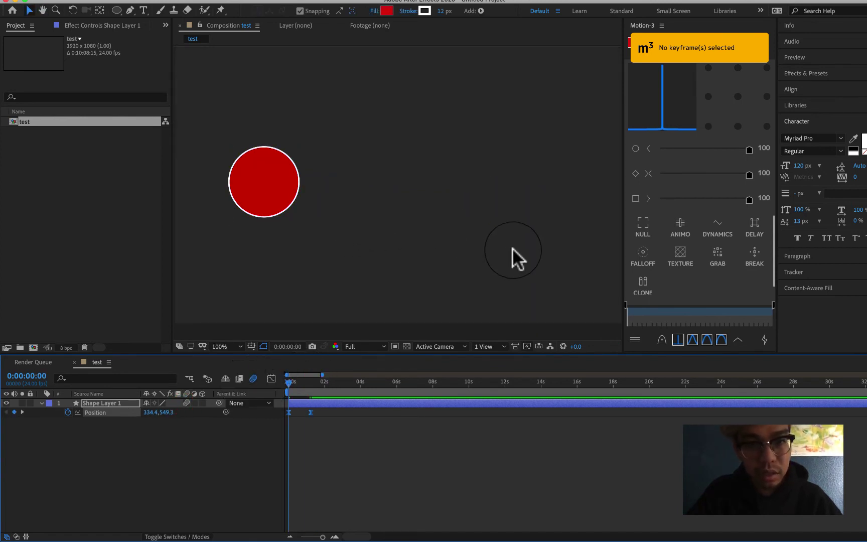
pyautogui.press('space')
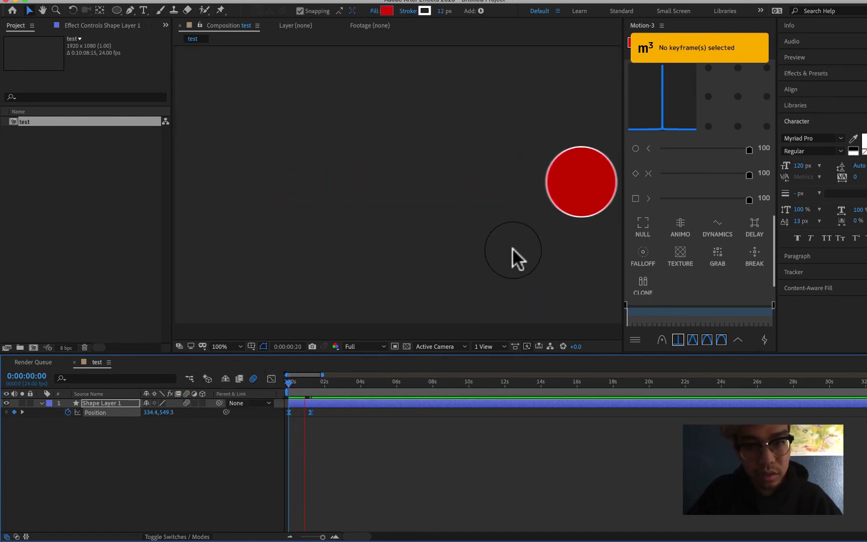
# Replay the motion-blurred movement from the first frame, move the current time to 0:00:00:21, and deselect the layer.
pyautogui.click(316, 383)
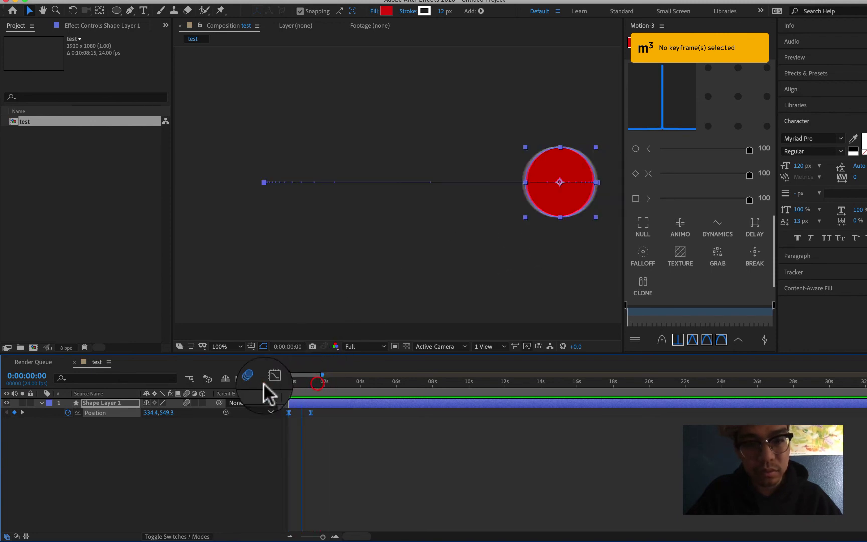
pyautogui.press('space')
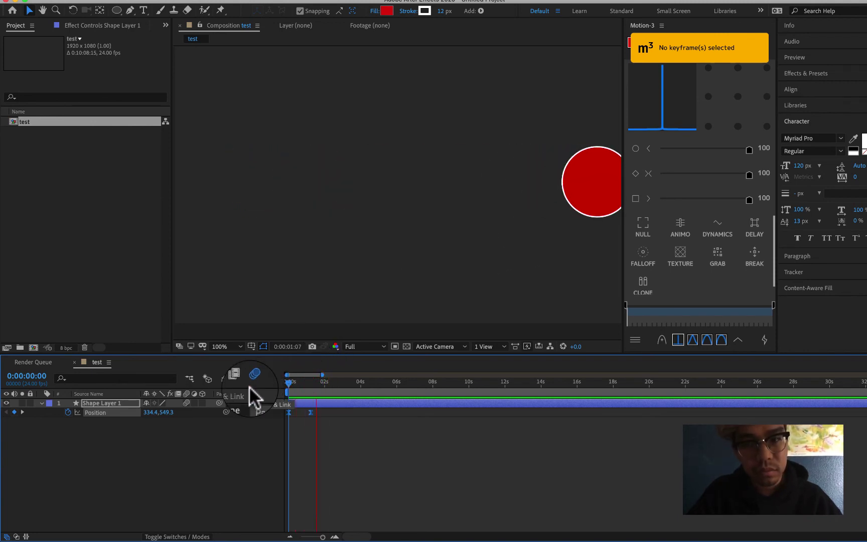
pyautogui.press('space')
pyautogui.scroll(-2, 417, 238)
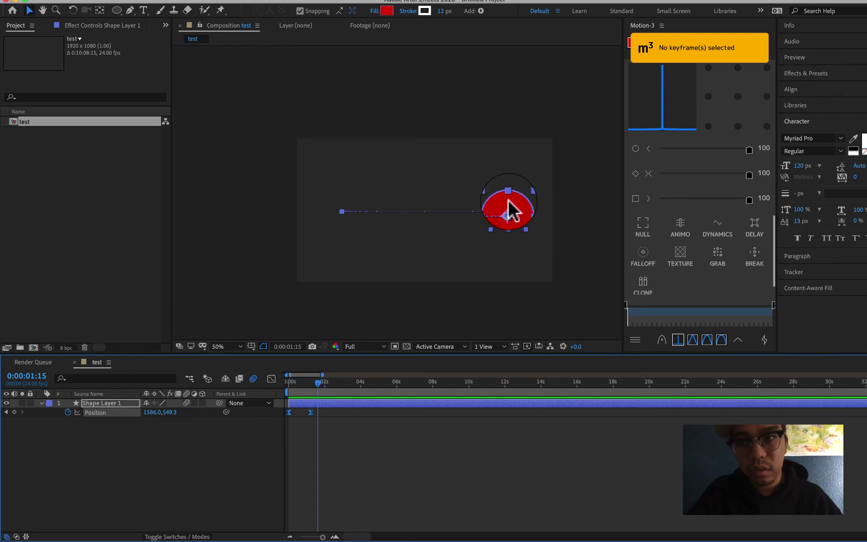
pyautogui.moveTo(327, 373); pyautogui.dragTo(304, 402)
pyautogui.click(379, 444)
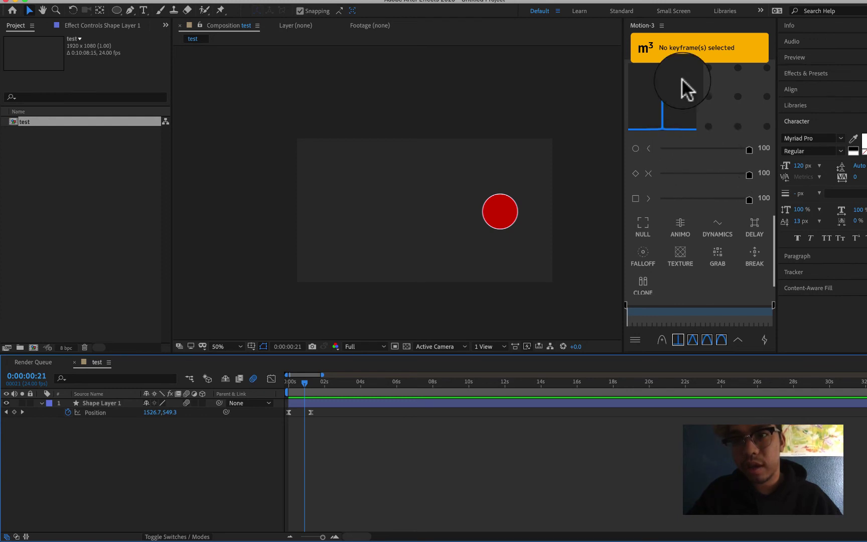
pyautogui.click(723, 26)
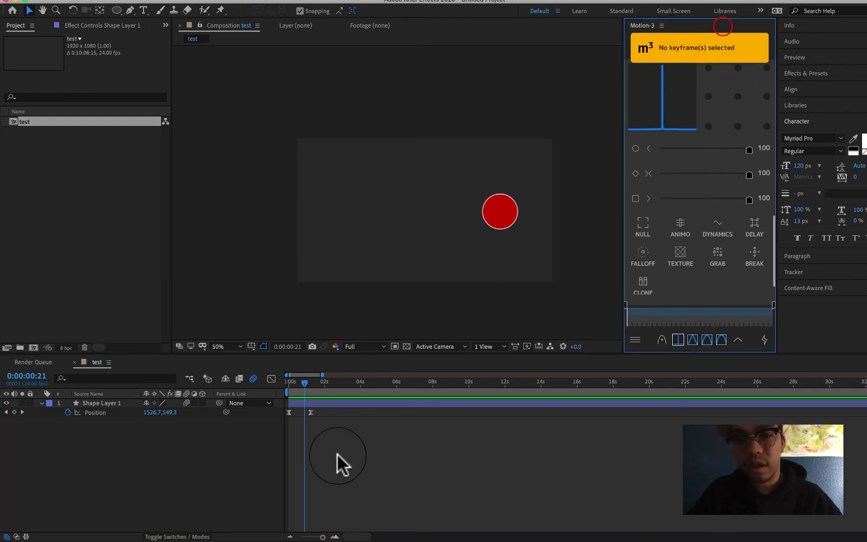
# Add a Motion 3 null control as parent of Shape Layer 1, and undo it.
pyautogui.click(330, 456)
pyautogui.moveTo(337, 424); pyautogui.dragTo(271, 413)
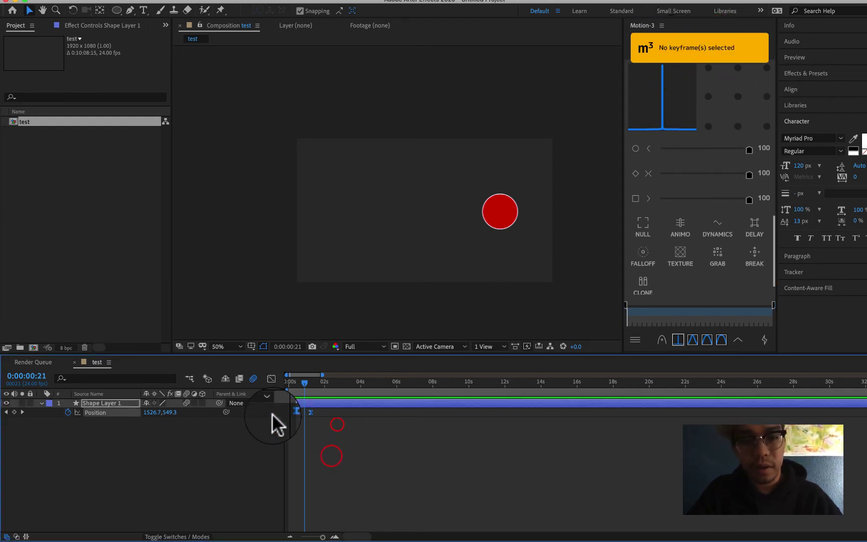
pyautogui.click(307, 404)
pyautogui.click(693, 295)
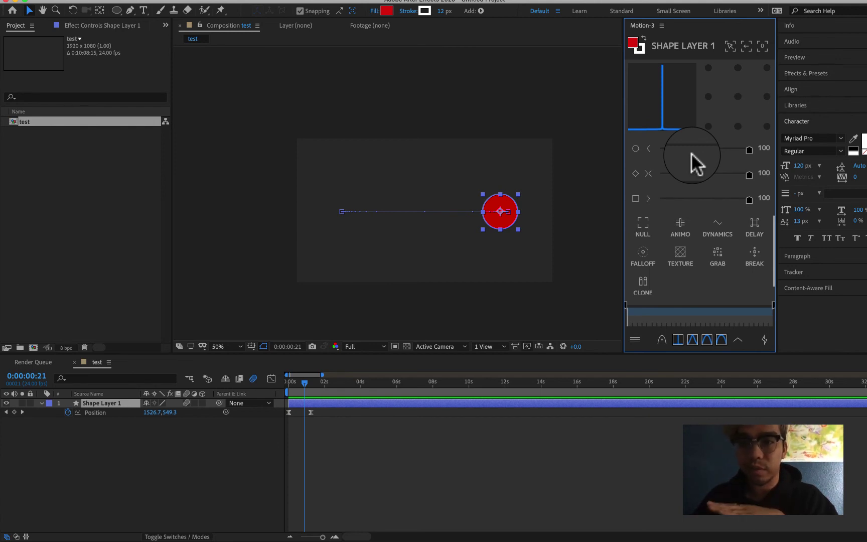
pyautogui.click(644, 225)
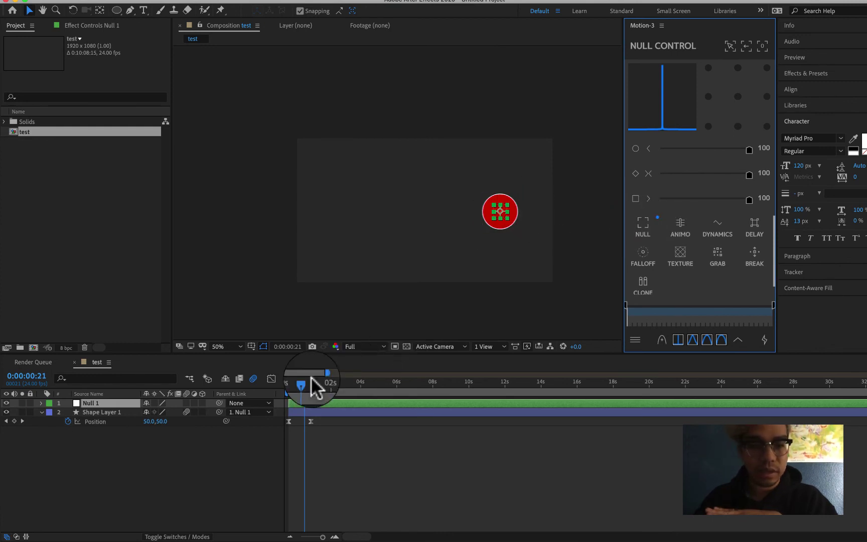
pyautogui.press('super+z')
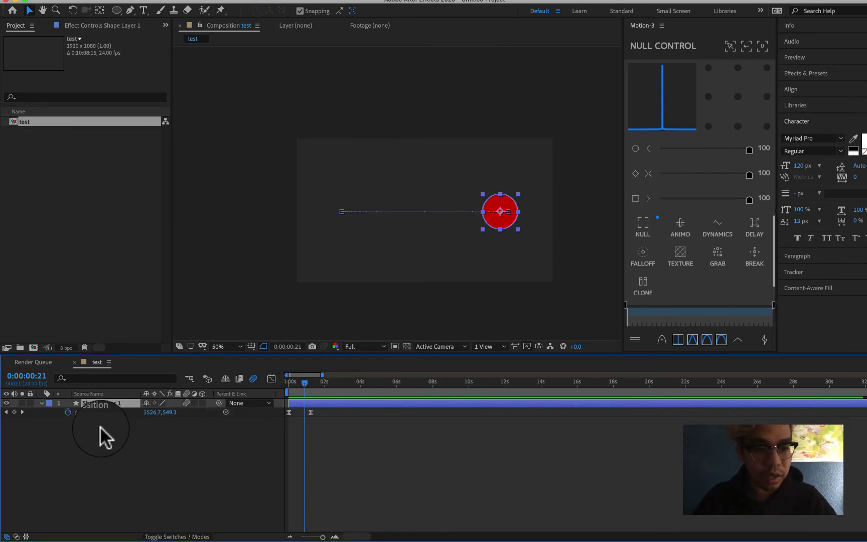
# Duplicate Shape Layer 1 six times so the composition holds seven circle layers.
pyautogui.press('super+d')
pyautogui.press('super+d')
pyautogui.press('super+d')
pyautogui.press('super+d')
pyautogui.press('super+d')
pyautogui.press('super+d')
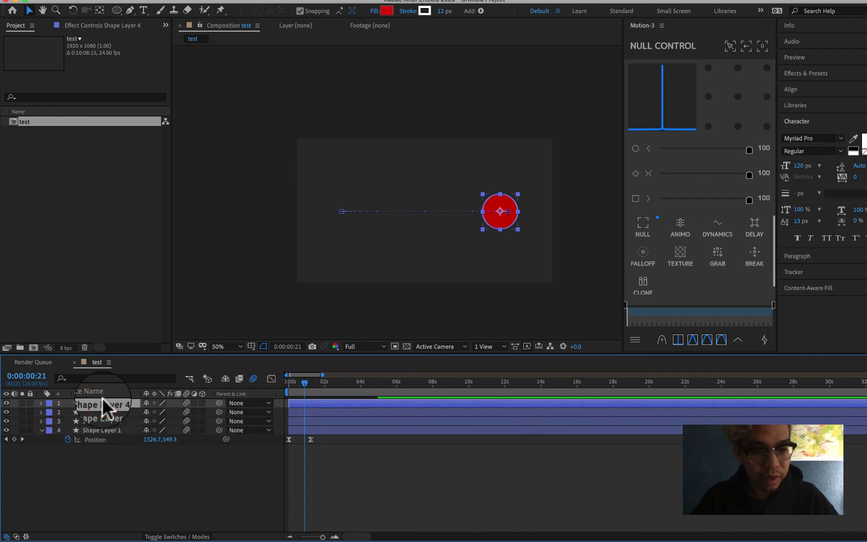
# At 0:00:00:21, move four of the duplicated circles, including Shape Layer 3, to separate spots above and below the original path.
pyautogui.moveTo(509, 229); pyautogui.dragTo(483, 171)
pyautogui.click(342, 420)
pyautogui.moveTo(491, 216); pyautogui.dragTo(396, 250)
pyautogui.click(386, 424)
pyautogui.moveTo(498, 216); pyautogui.dragTo(444, 184)
pyautogui.click(380, 439)
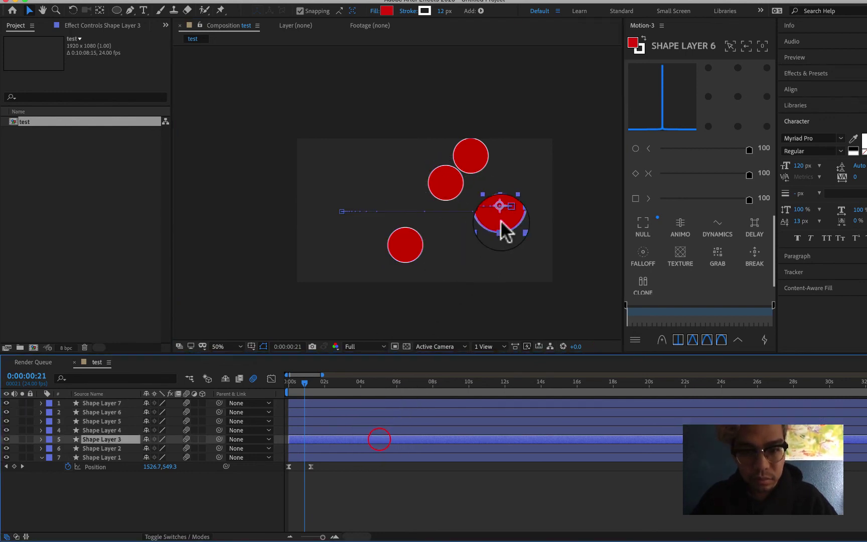
pyautogui.moveTo(501, 227); pyautogui.dragTo(381, 270)
pyautogui.click(408, 307)
# Preview the movement of all seven circles from the first frame.
pyautogui.moveTo(346, 377); pyautogui.dragTo(253, 384)
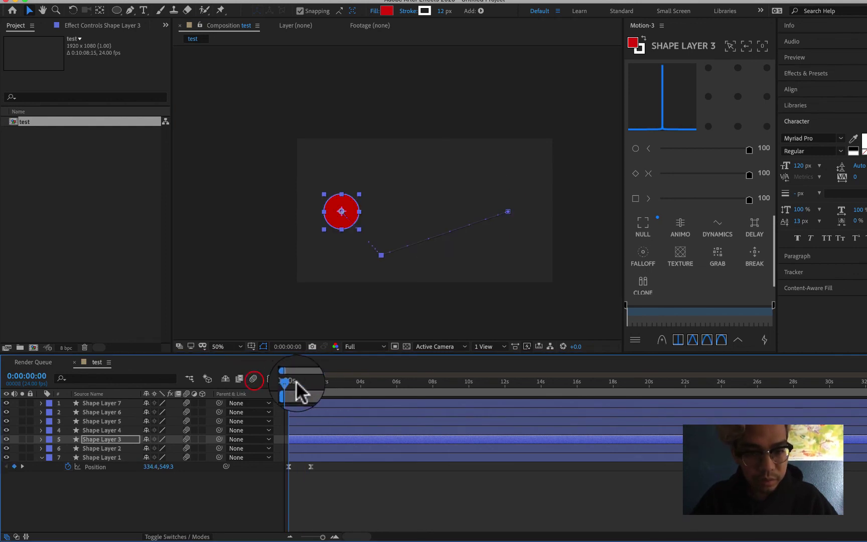
pyautogui.press('space')
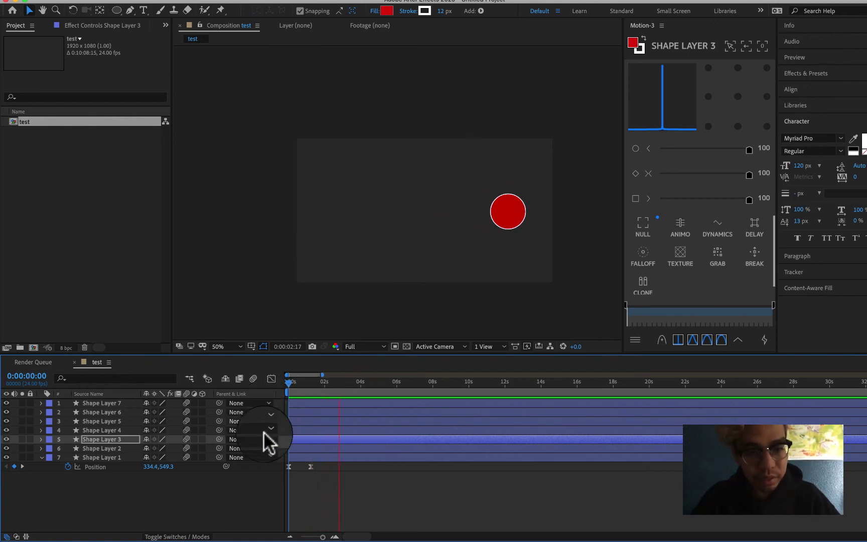
pyautogui.click(91, 458)
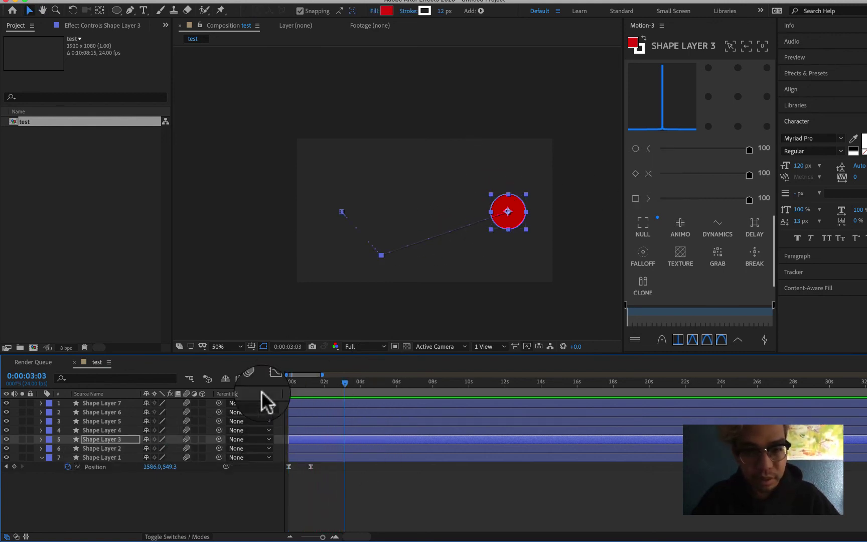
# Select Shape Layers 1 through 7 and parent them all to a new Motion 3 null.
pyautogui.click(108, 457)
pyautogui.keyDown('shift'); pyautogui.click(107, 403); pyautogui.keyUp('shift')
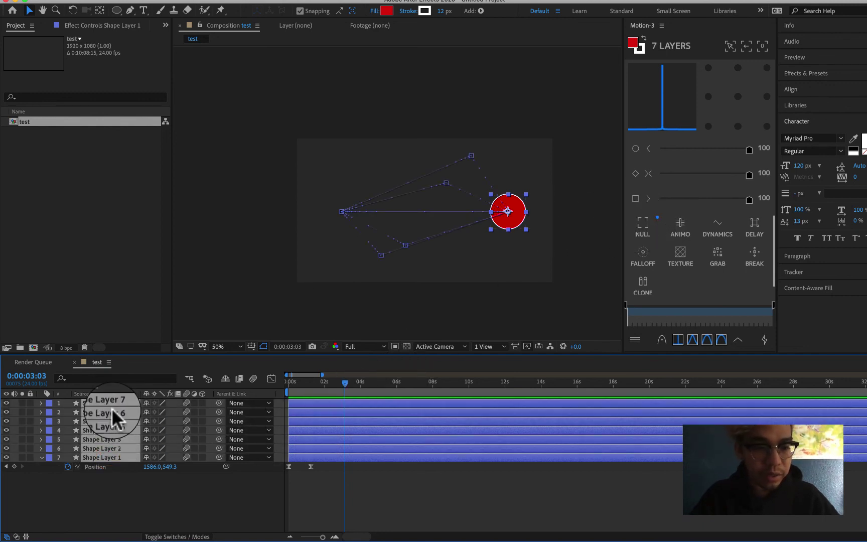
pyautogui.click(644, 221)
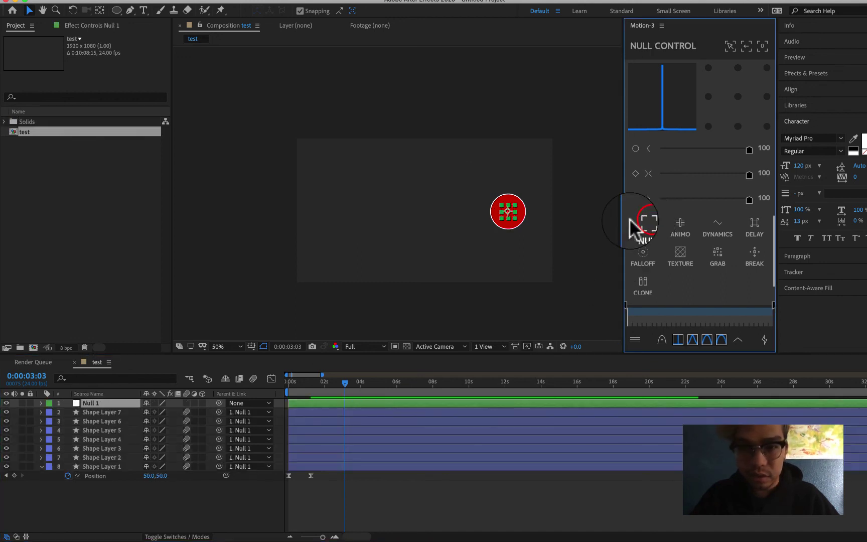
pyautogui.scroll(4, 499, 216)
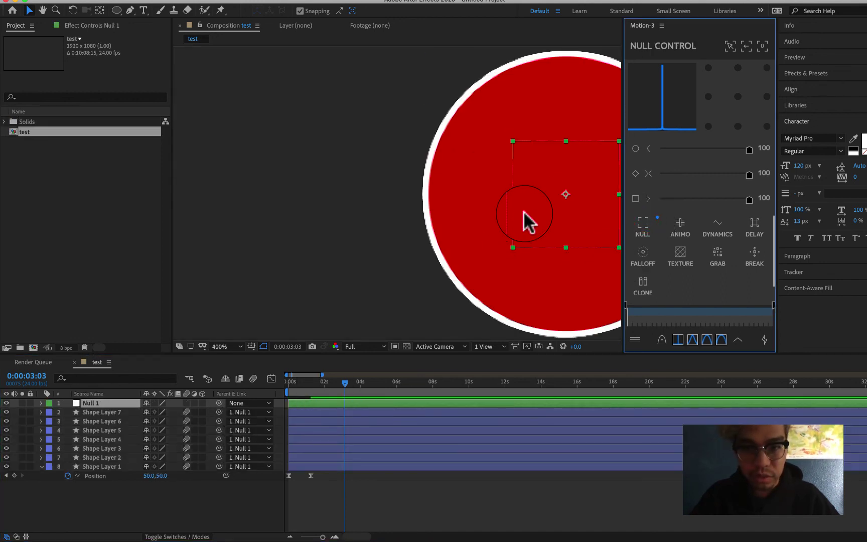
pyautogui.scroll(-8, 497, 212)
pyautogui.scroll(2, 499, 221)
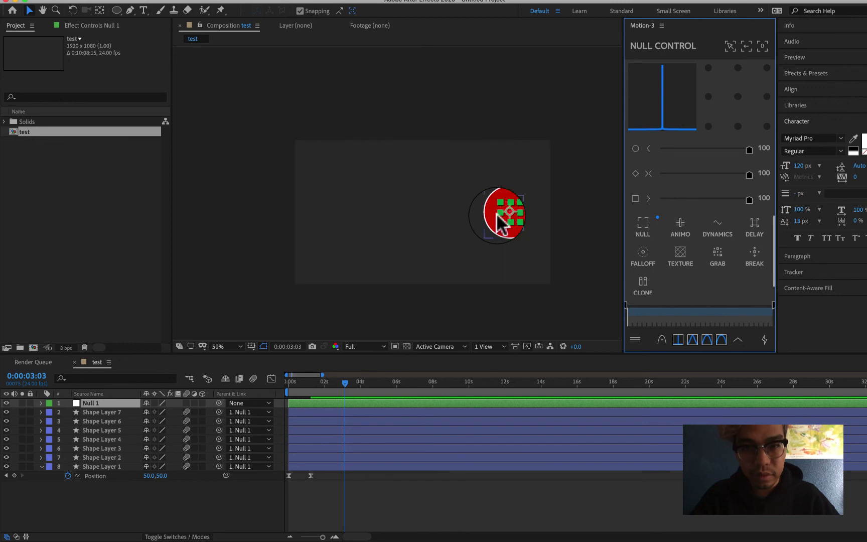
# Move the current time to 0:00:00:16 and keep the test composition in view with Null 1 selected.
pyautogui.moveTo(344, 388); pyautogui.dragTo(299, 383)
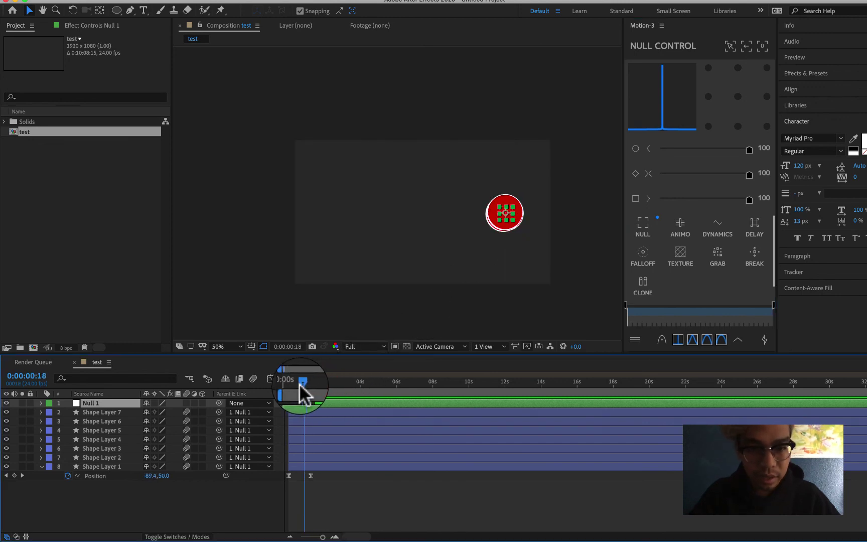
pyautogui.doubleClick(506, 212)
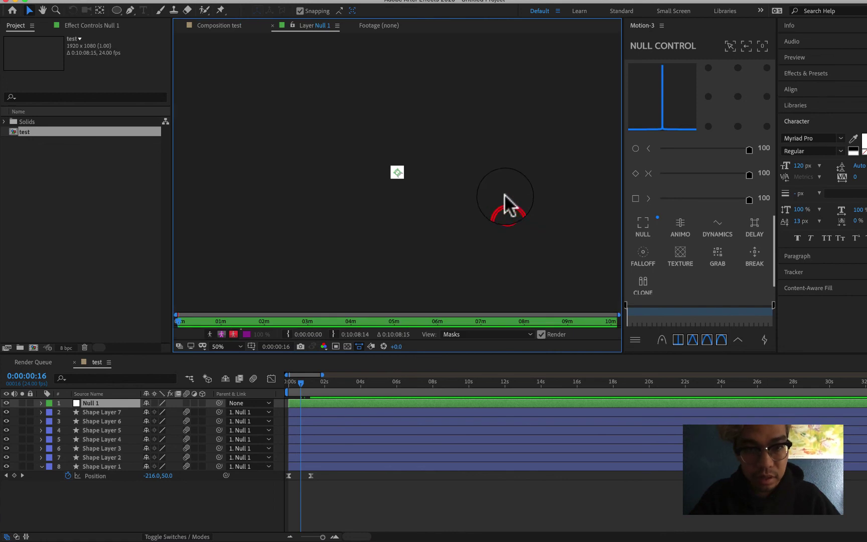
pyautogui.click(238, 27)
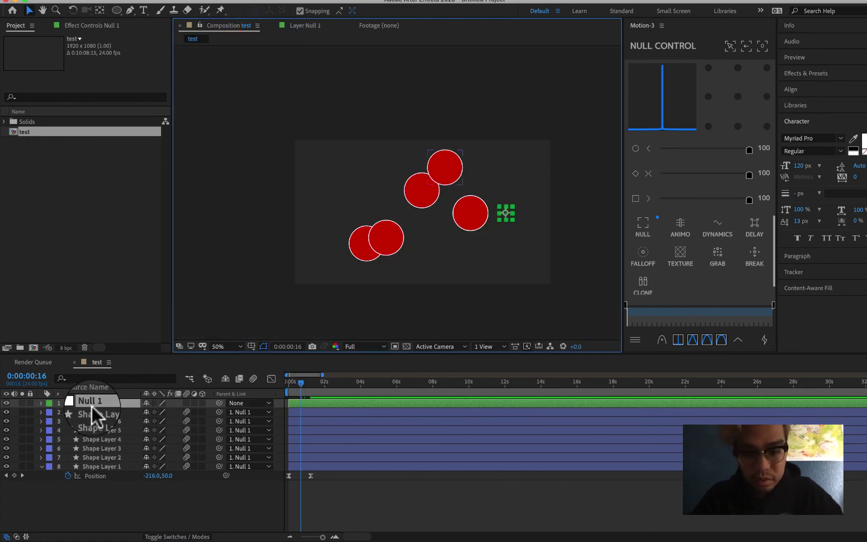
# Reveal Null 1's Position property, test shifting all the circles with it, and undo the shift.
pyautogui.press('p')
pyautogui.moveTo(150, 409); pyautogui.dragTo(232, 369)
pyautogui.press('super+z')
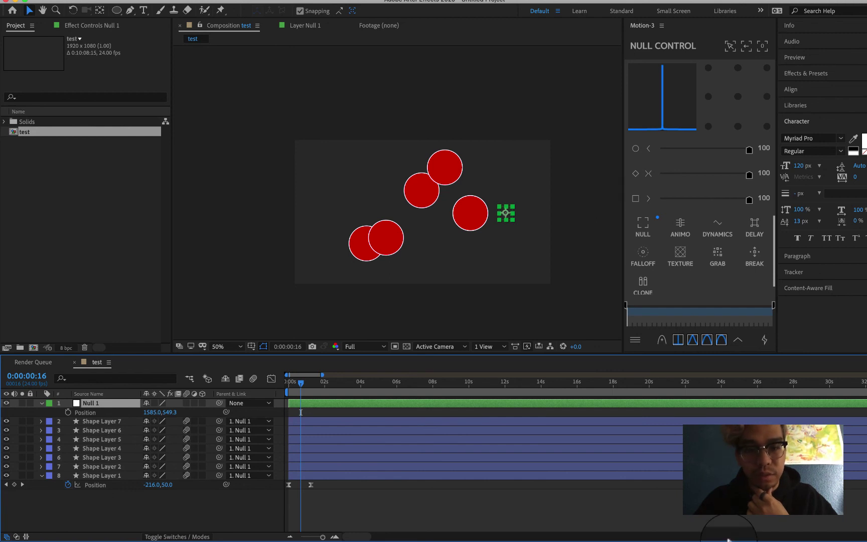
# Switch to the Camtasia editor.
pyautogui.moveTo(727, 539)
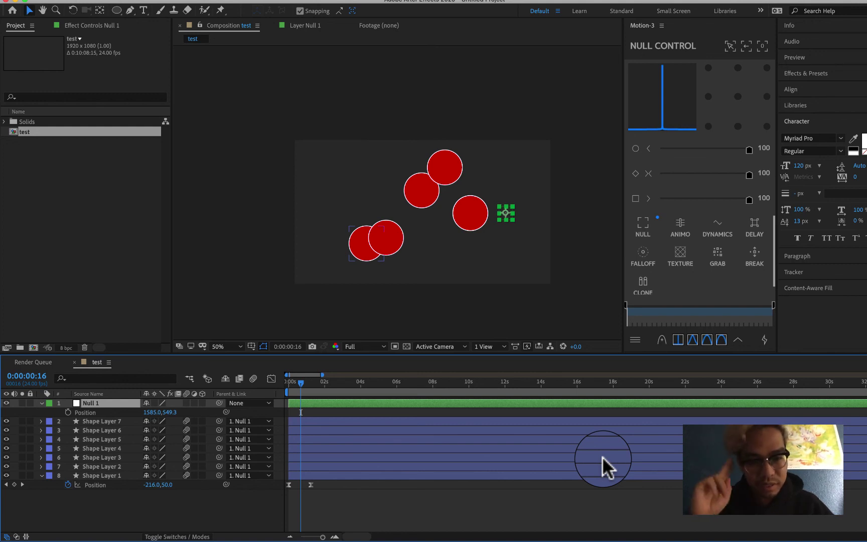
pyautogui.moveTo(527, 537)
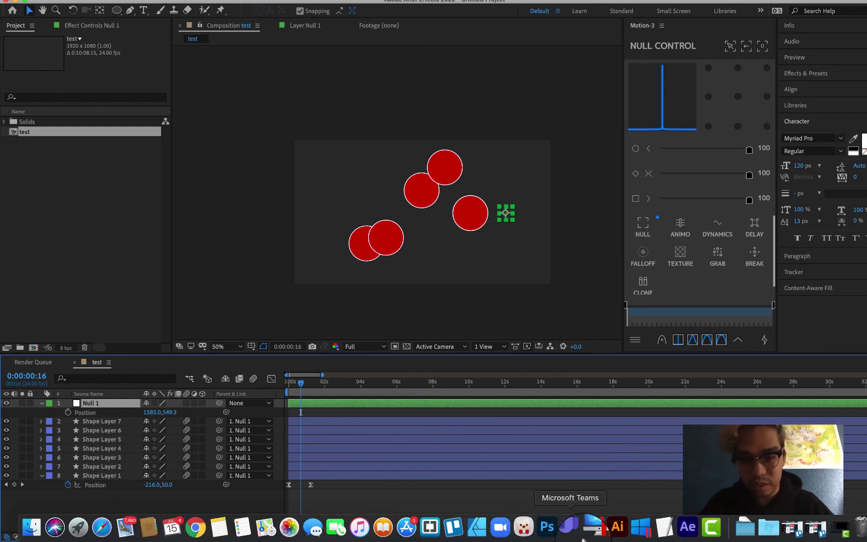
pyautogui.click(712, 530)
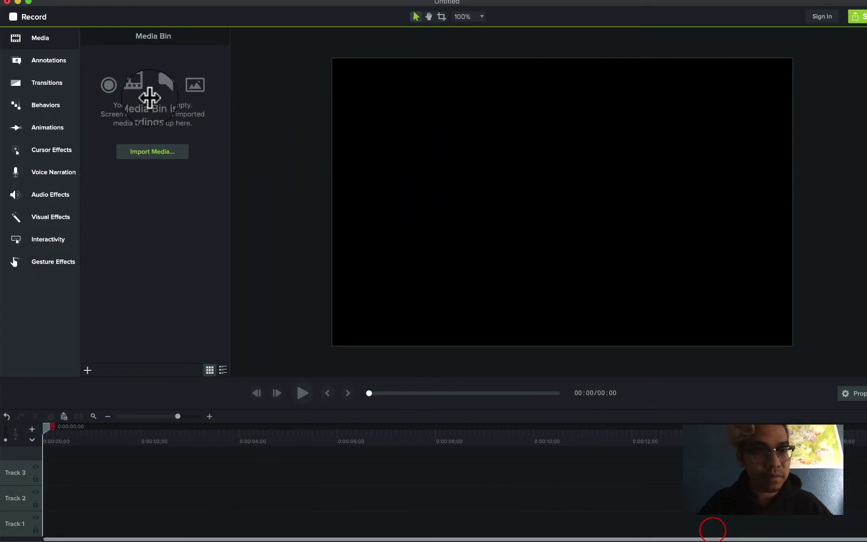